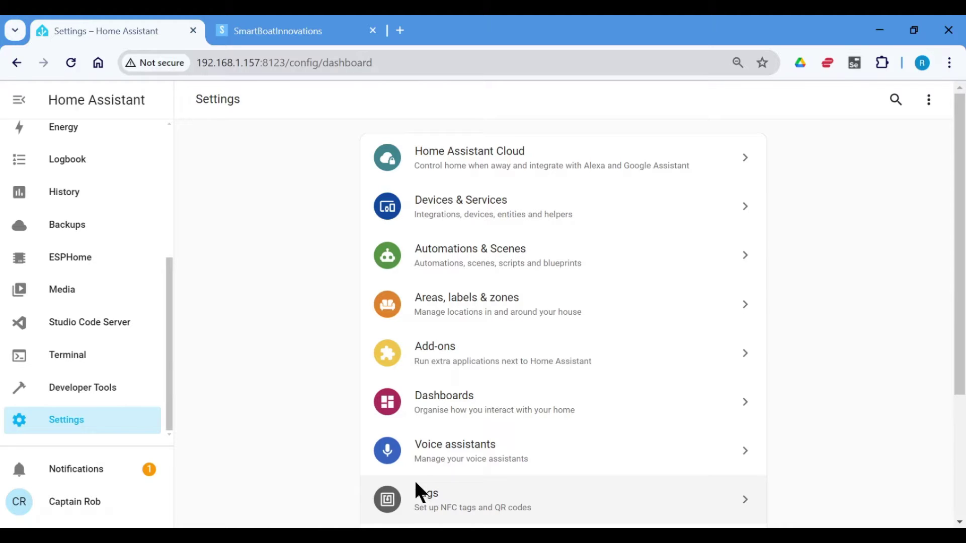
# - Open the esp32-tacho-demo.yaml configuration in ESPHome for editing and place the cursor on the empty line 51 below web_server
pyautogui.scroll(2, 71, 342)
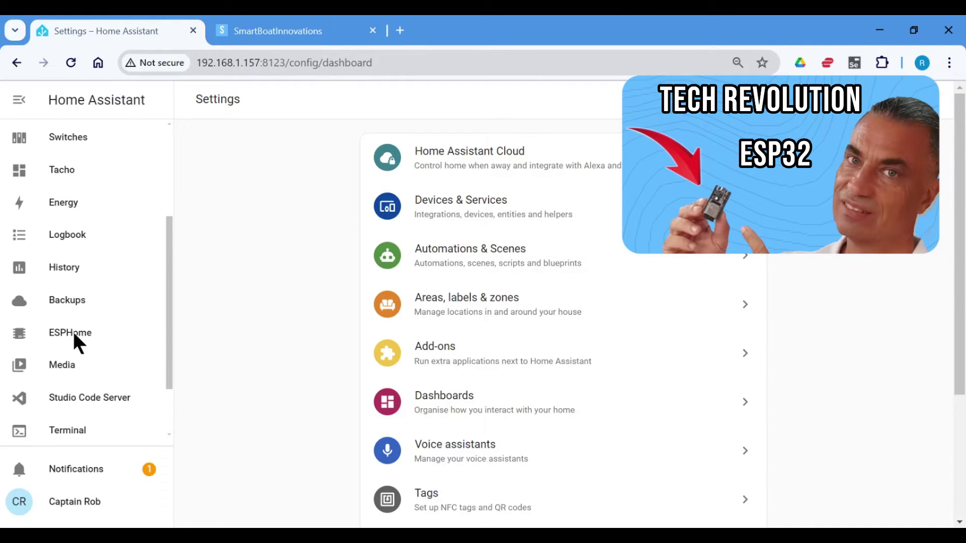
pyautogui.click(66, 334)
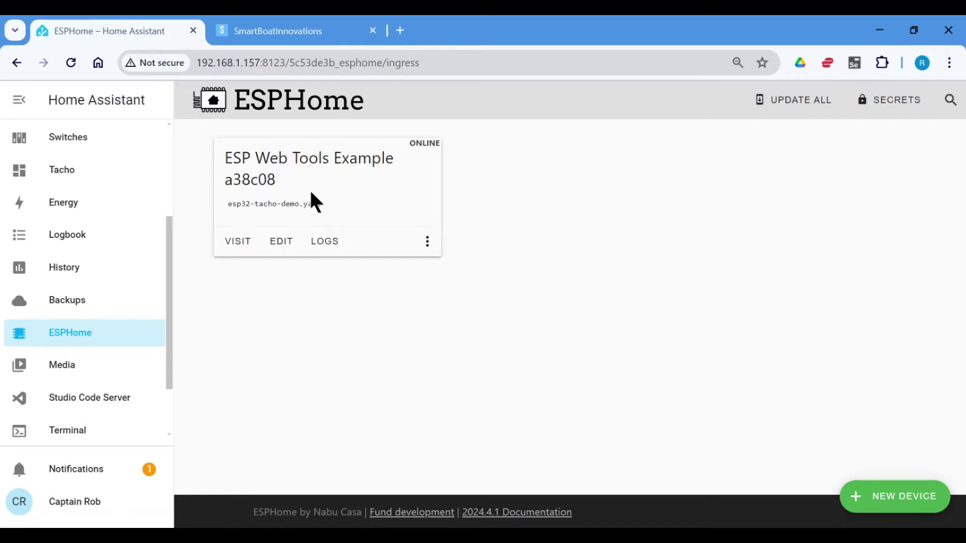
pyautogui.click(279, 242)
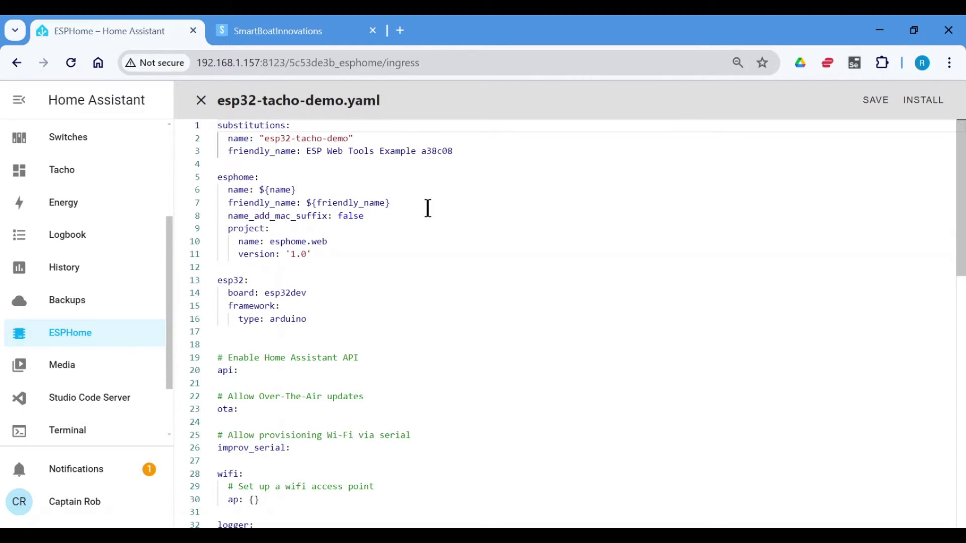
pyautogui.scroll(-8, 508, 238)
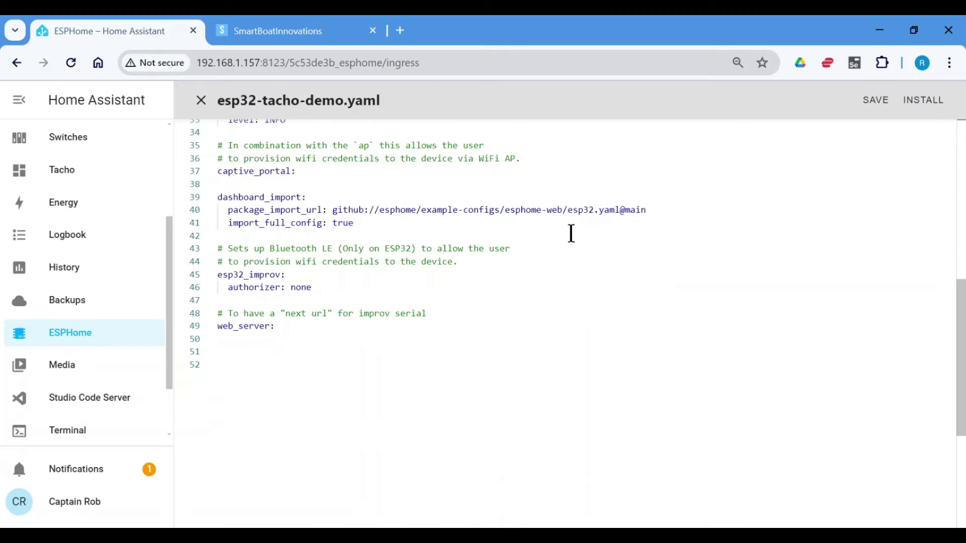
pyautogui.click(242, 352)
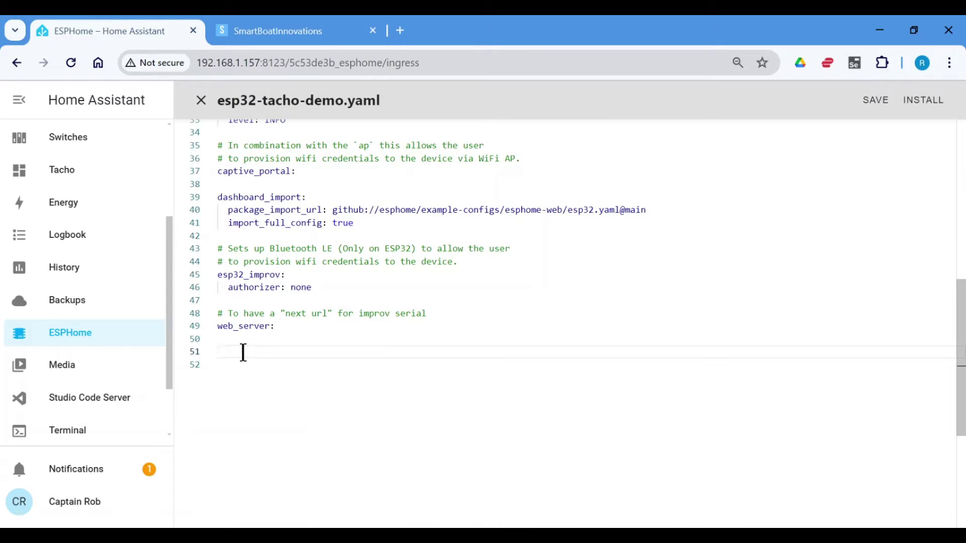
# - Switch to the Smart Boat Innovations website and open the Tachometer YAML snippet from its download code page
pyautogui.click(274, 28)
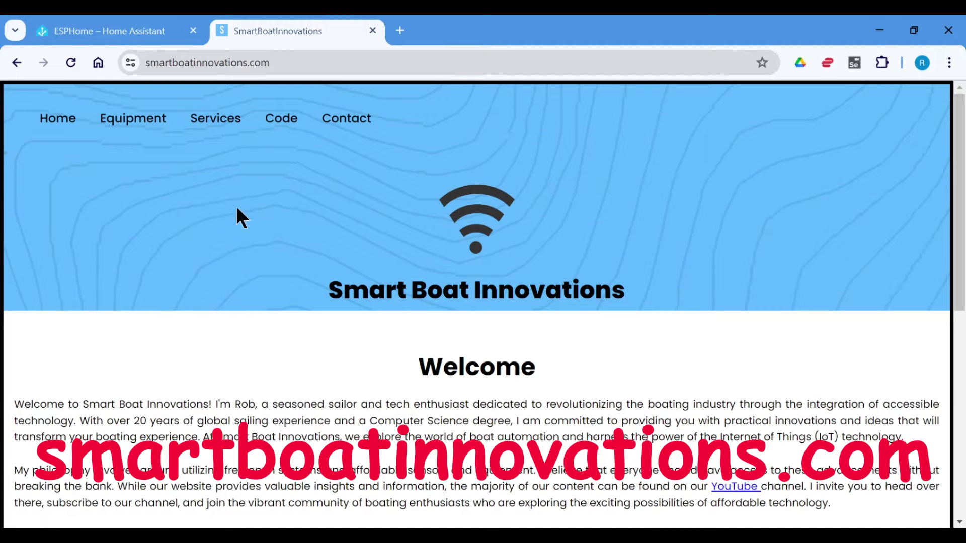
pyautogui.click(283, 117)
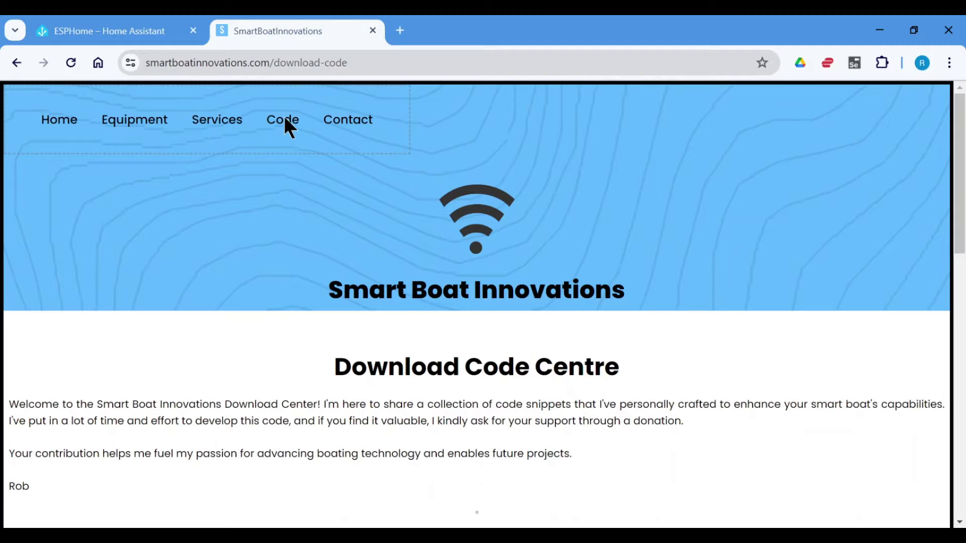
pyautogui.scroll(-8, 554, 272)
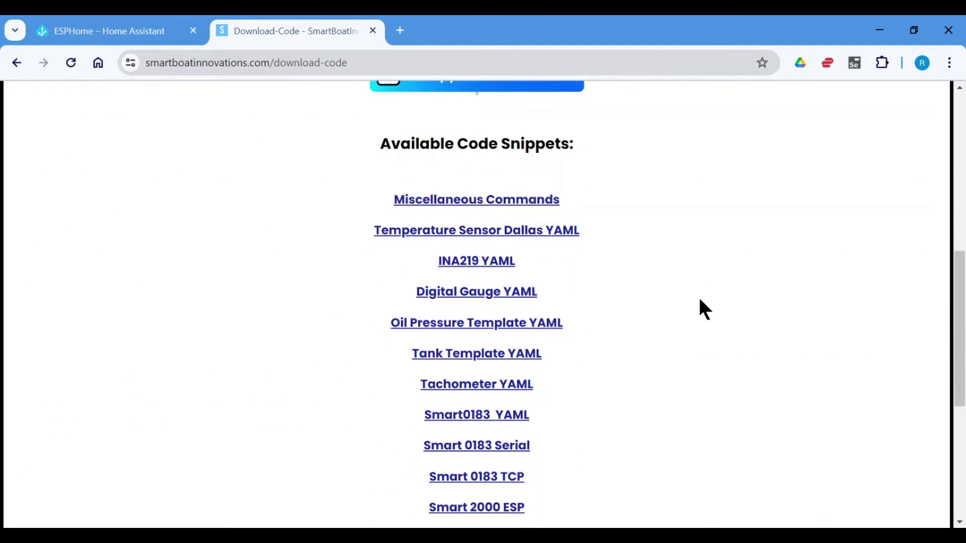
pyautogui.click(479, 383)
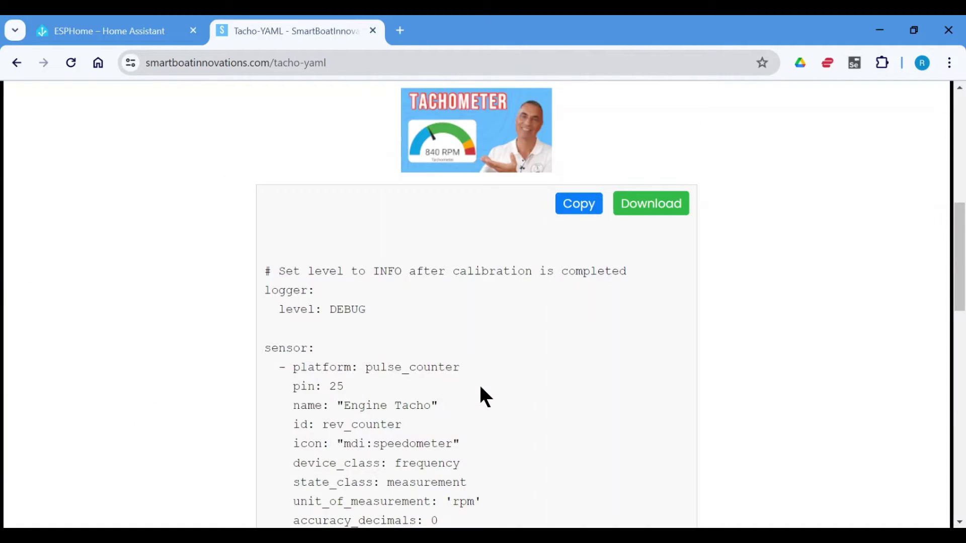
# - Examine the tachometer snippet's logger, pulse counter, calibration, engine hours and binary sensor sections
pyautogui.scroll(6, 795, 323)
pyautogui.scroll(-3, 794, 323)
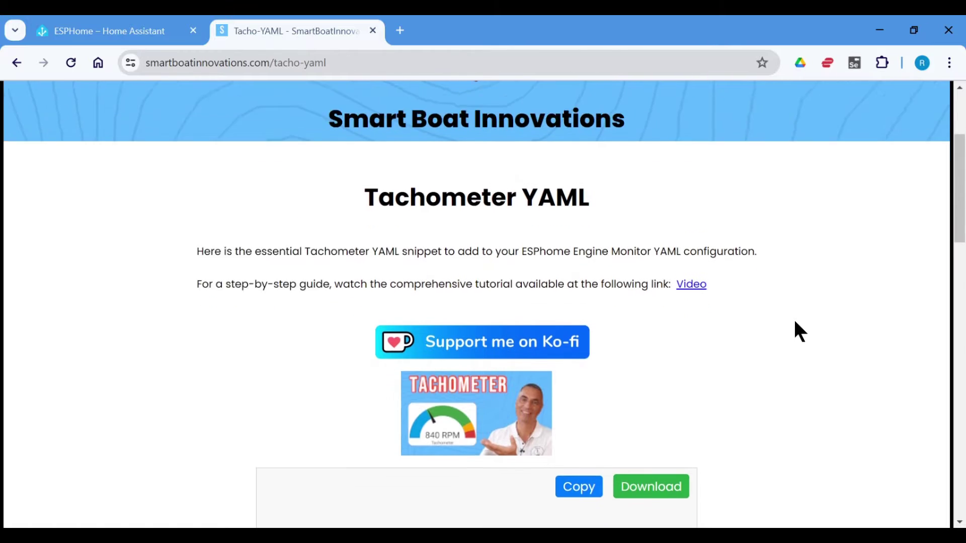
pyautogui.scroll(-5, 795, 323)
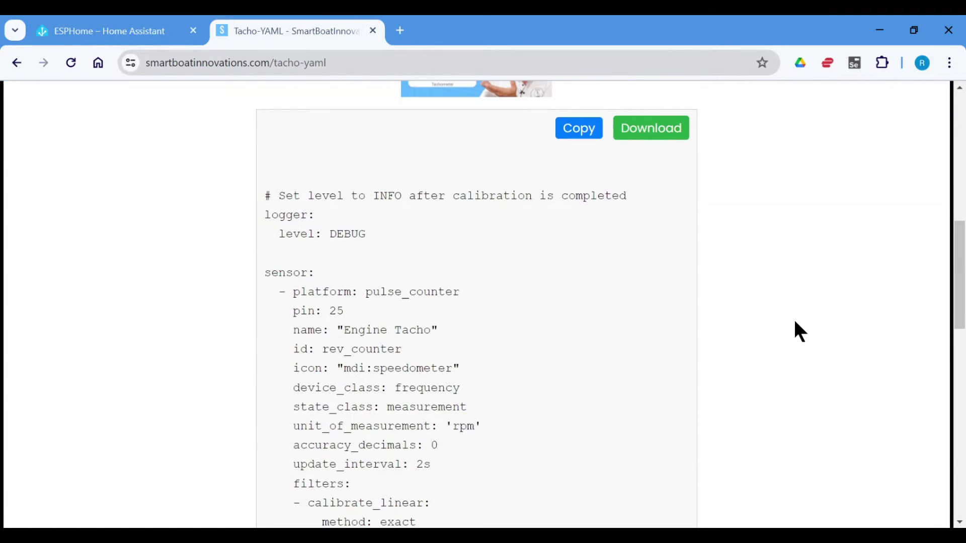
pyautogui.scroll(-7, 794, 322)
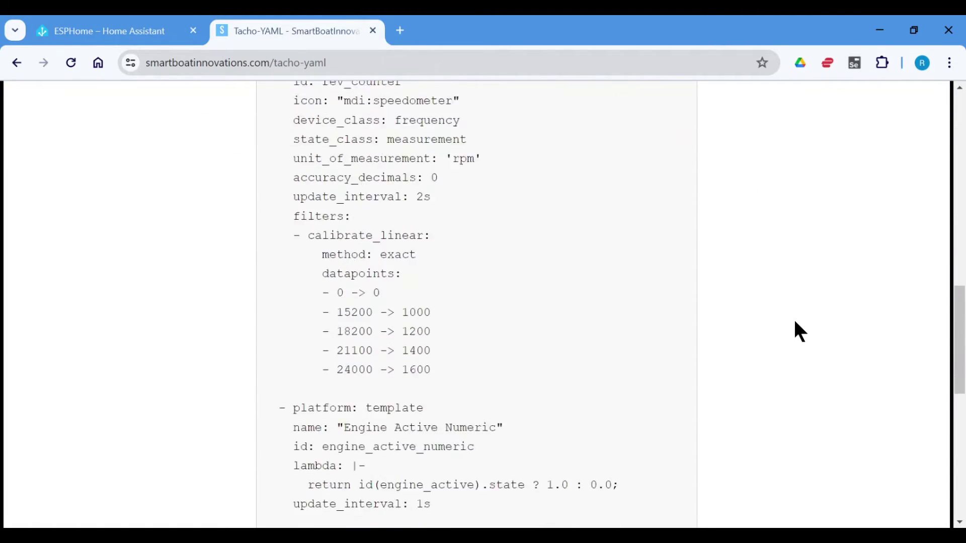
pyautogui.scroll(-6, 794, 322)
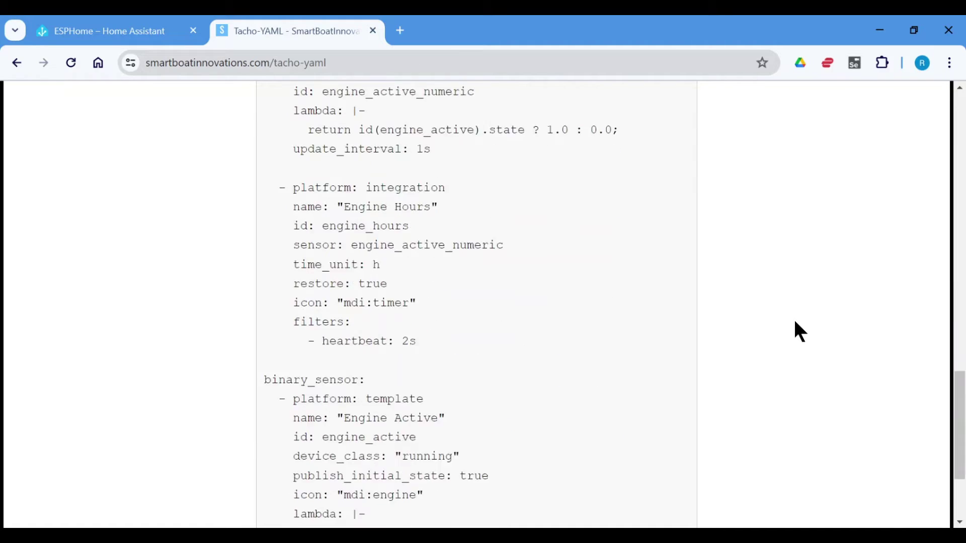
pyautogui.scroll(8, 794, 322)
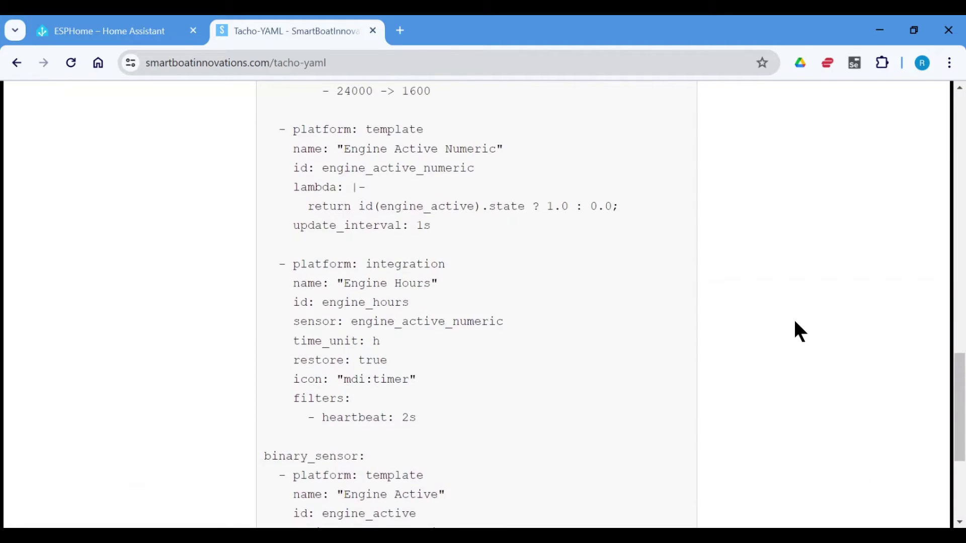
pyautogui.scroll(2, 795, 322)
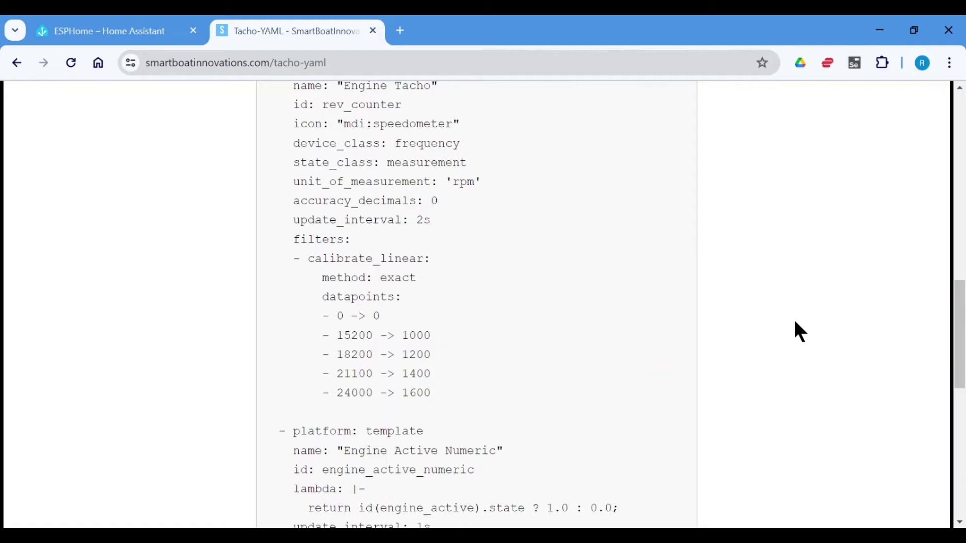
pyautogui.scroll(4, 794, 322)
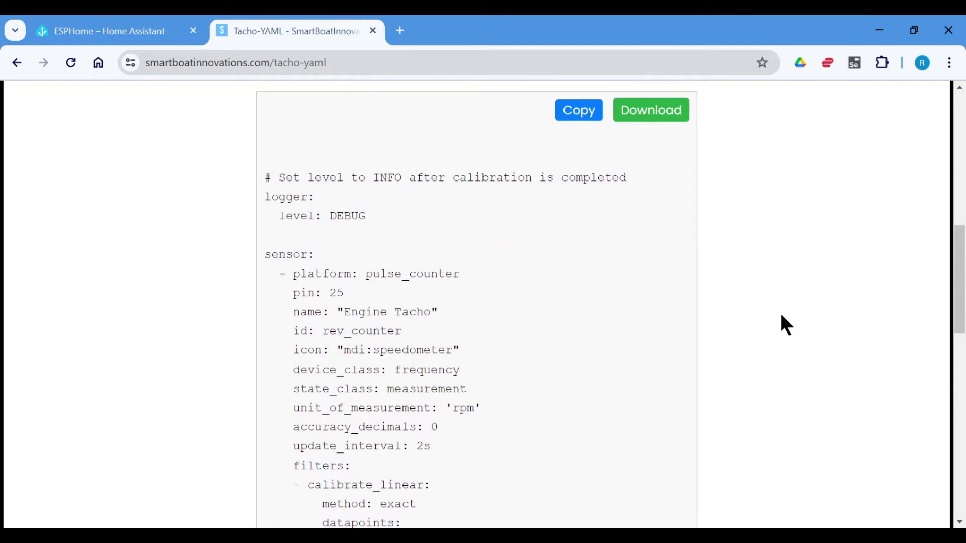
# - Copy the whole tachometer snippet and paste it at line 51 of esp32-tacho-demo.yaml in ESPHome
pyautogui.click(576, 111)
pyautogui.click(120, 42)
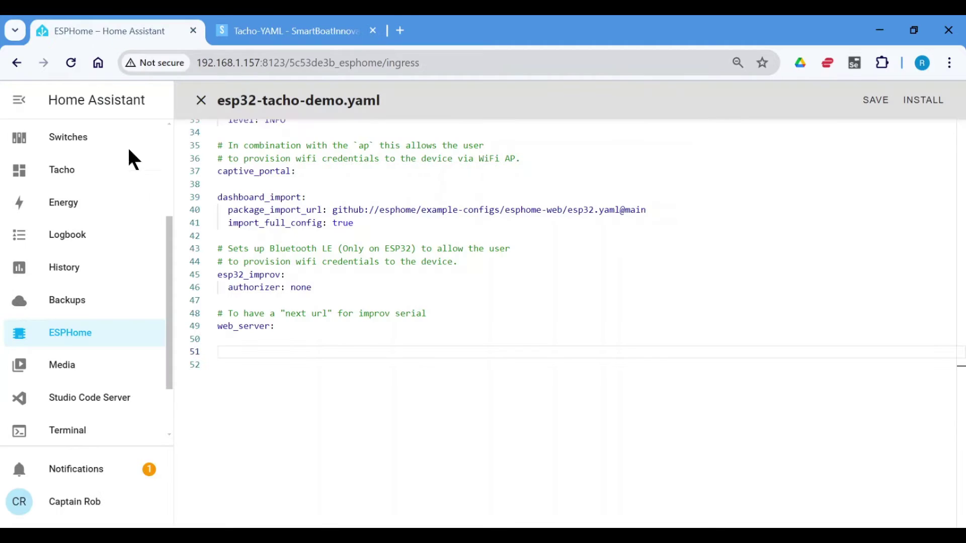
pyautogui.click(239, 351)
pyautogui.hotkey('ctrl', 'v')
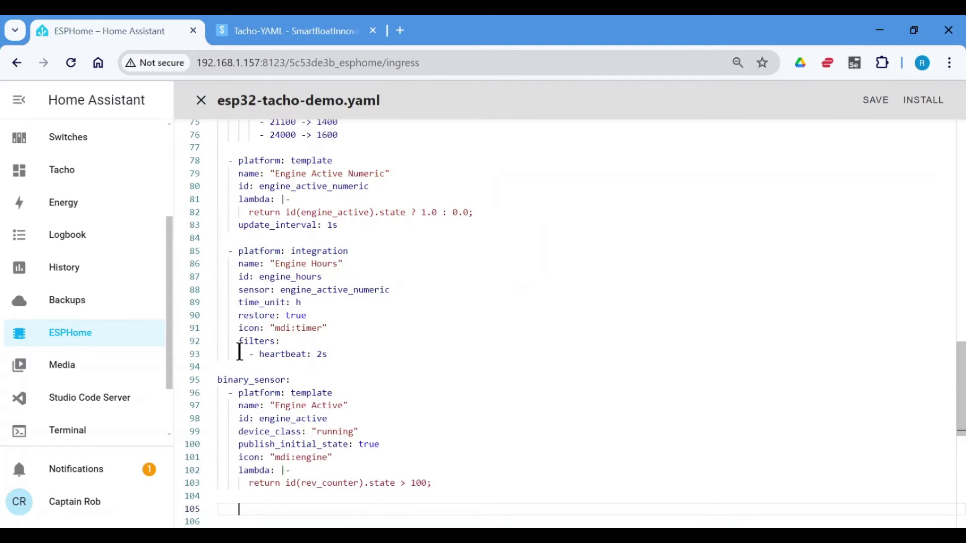
# - Delete the original logger block with level INFO above the captive portal section, keeping the pasted DEBUG logger
pyautogui.scroll(3, 458, 372)
pyautogui.scroll(8, 458, 372)
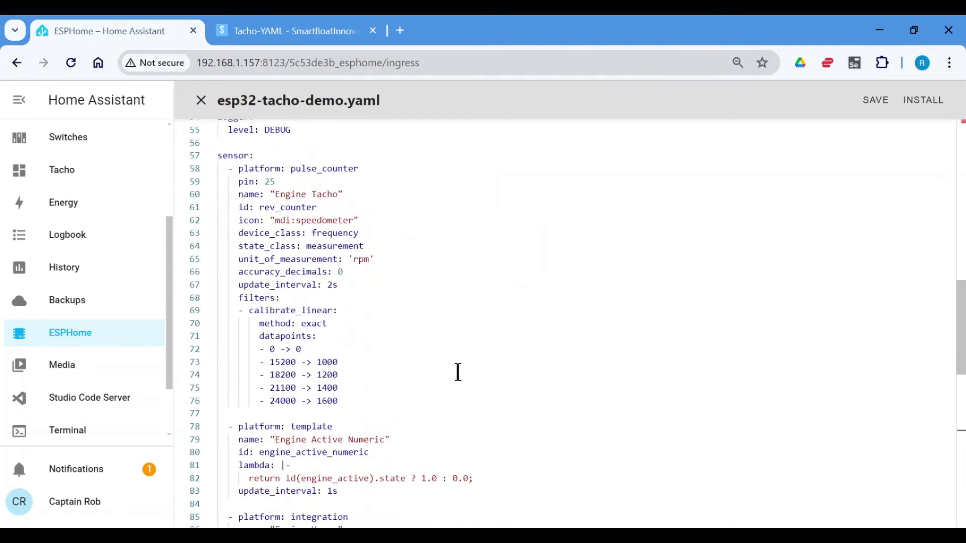
pyautogui.scroll(2, 458, 372)
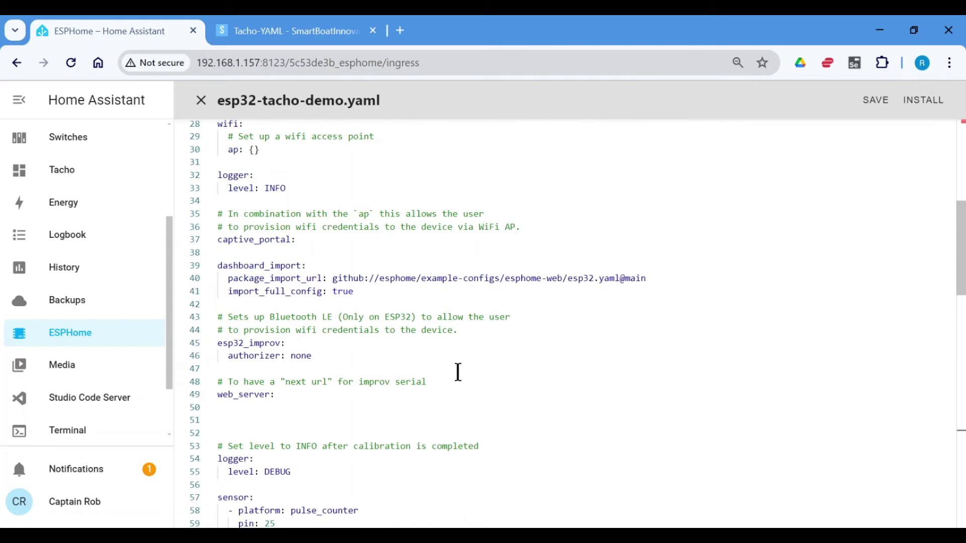
pyautogui.scroll(-2, 458, 372)
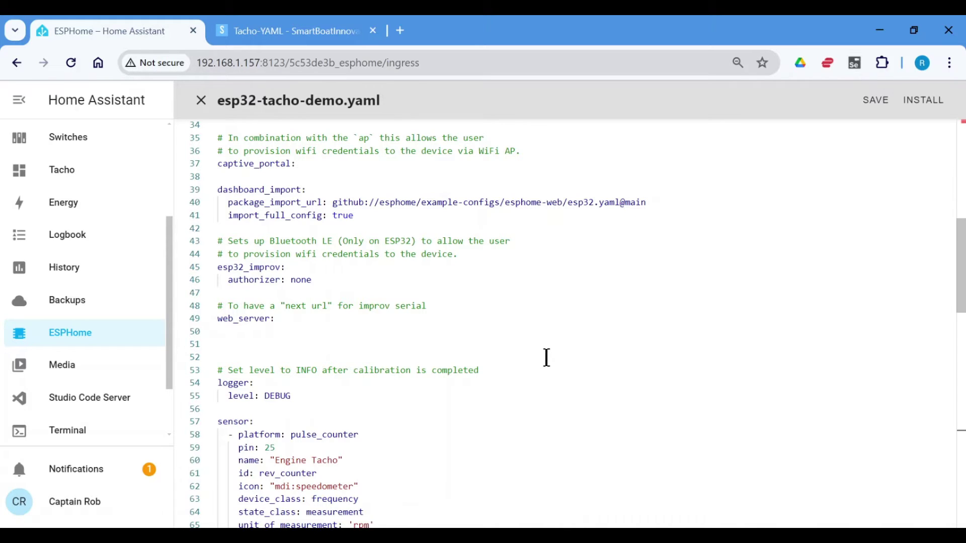
pyautogui.scroll(1, 315, 385)
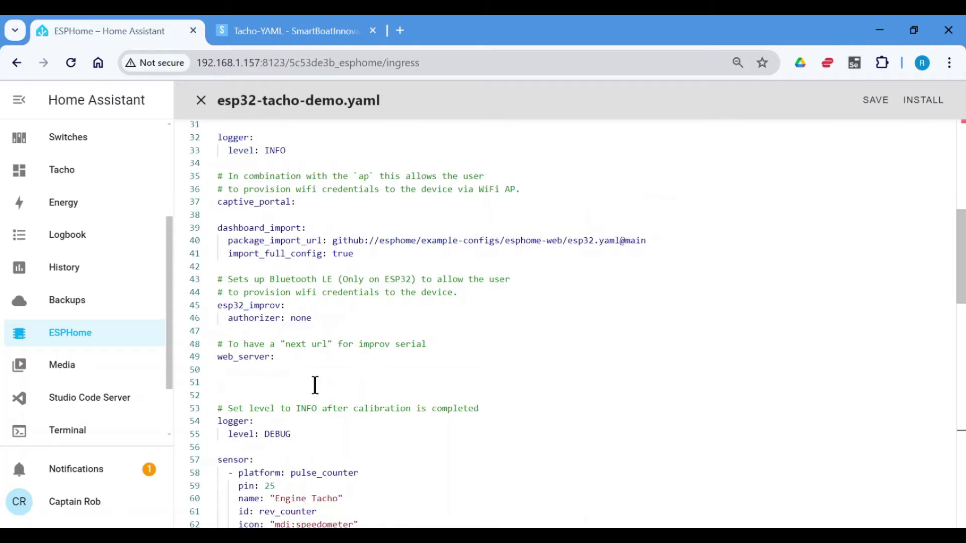
pyautogui.scroll(1, 315, 386)
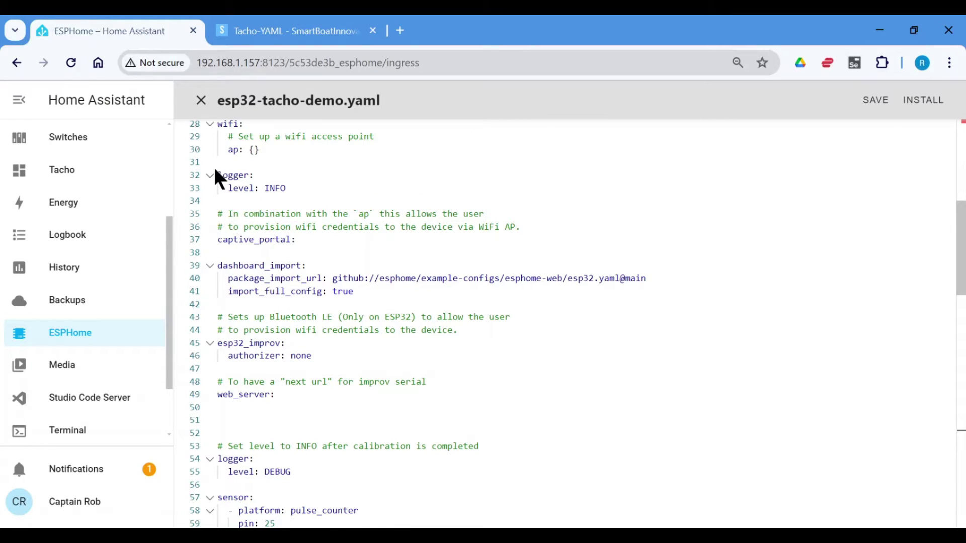
pyautogui.moveTo(217, 175); pyautogui.dragTo(295, 186)
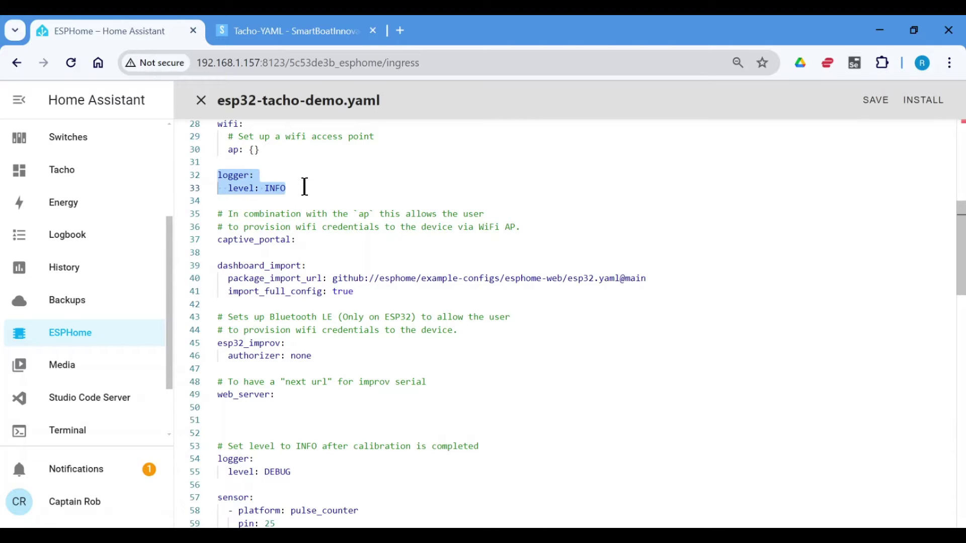
pyautogui.press('Delete')
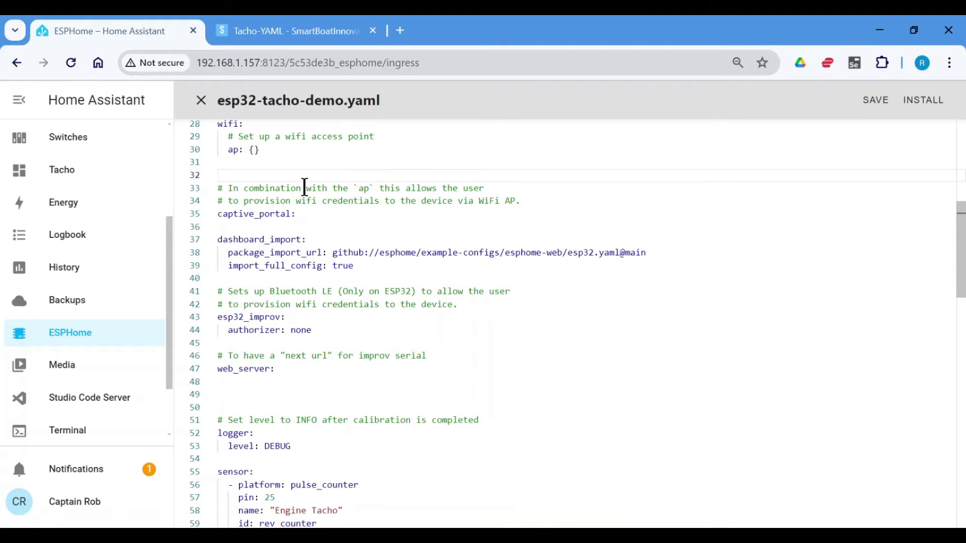
# - Review the pasted pulse counter pin and calibration datapoints, plus the Engine Active Numeric, Engine Hours and Engine Active sensor definitions
pyautogui.scroll(-5, 508, 244)
pyautogui.scroll(-1, 394, 243)
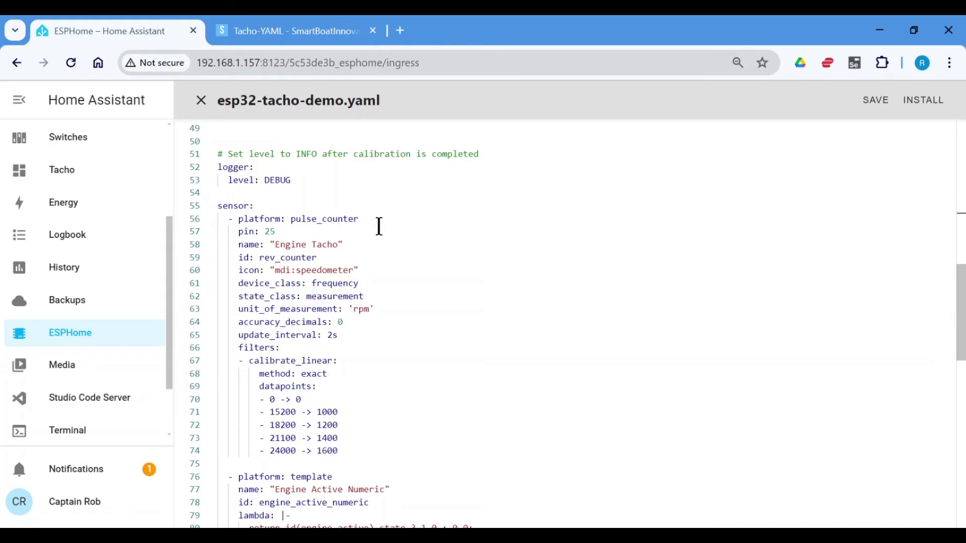
pyautogui.scroll(-1, 397, 246)
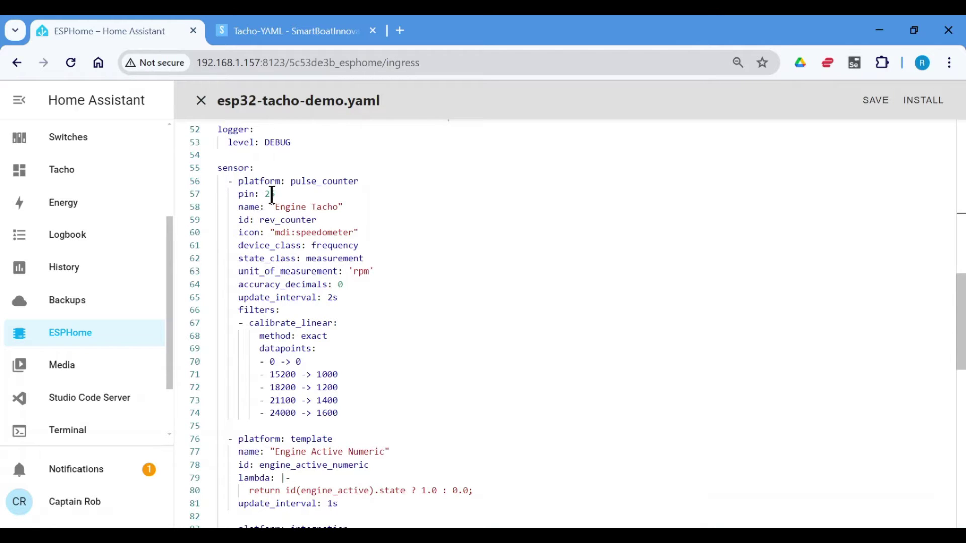
pyautogui.moveTo(275, 194)
pyautogui.scroll(-1, 398, 229)
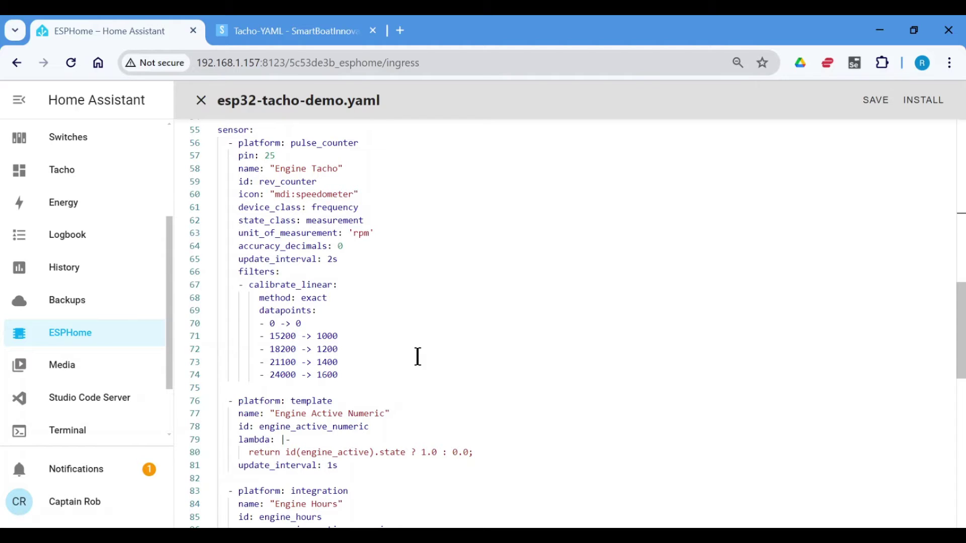
pyautogui.scroll(-2, 557, 277)
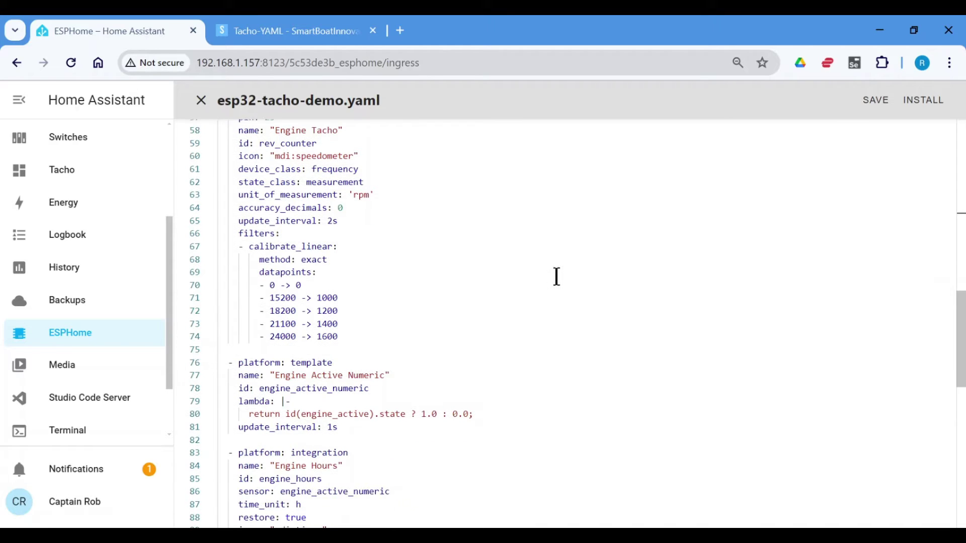
pyautogui.scroll(-1, 518, 296)
pyautogui.scroll(-1, 453, 327)
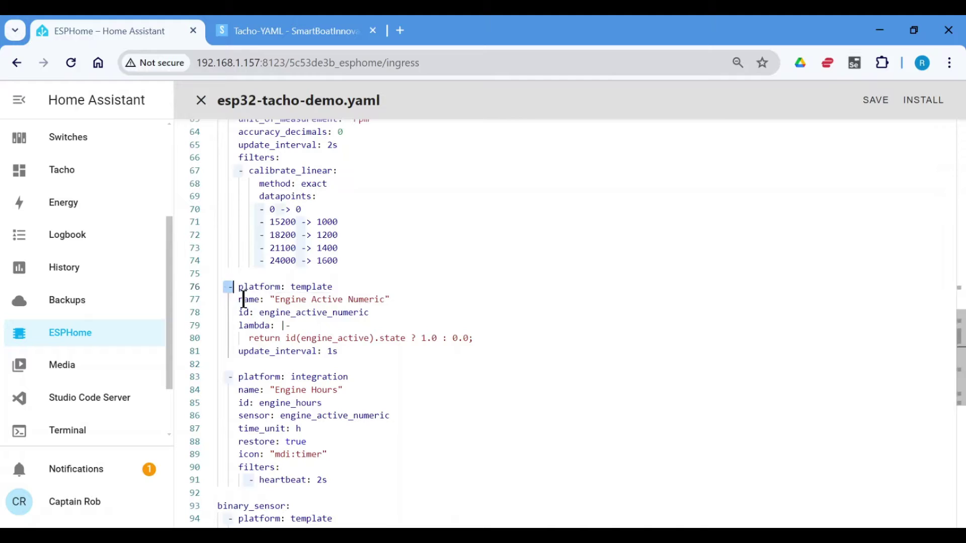
pyautogui.moveTo(244, 300); pyautogui.dragTo(504, 424)
pyautogui.click(562, 361)
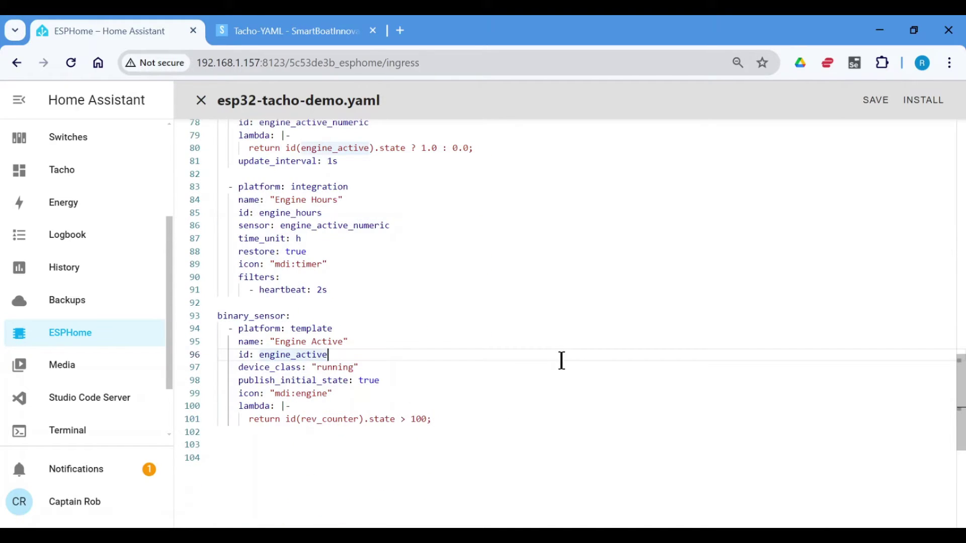
pyautogui.scroll(2, 562, 360)
pyautogui.scroll(2, 578, 321)
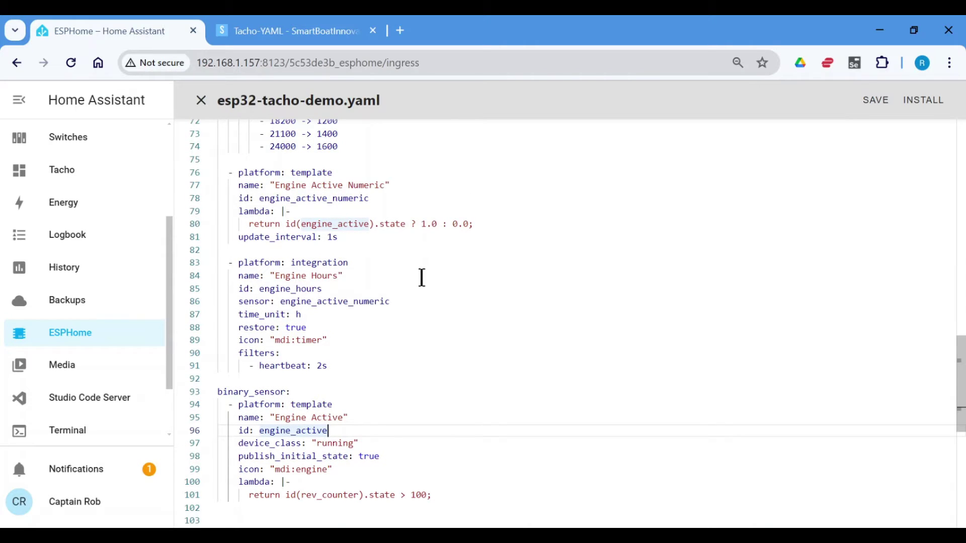
pyautogui.scroll(-2, 478, 311)
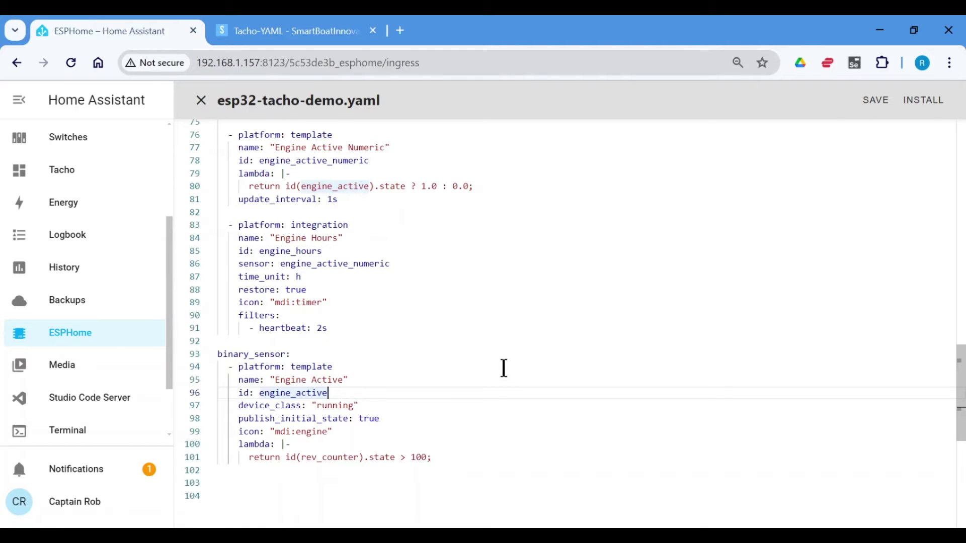
# - Save the esp32-tacho-demo.yaml configuration and close the editor to return to the ESPHome device list
pyautogui.scroll(6, 503, 368)
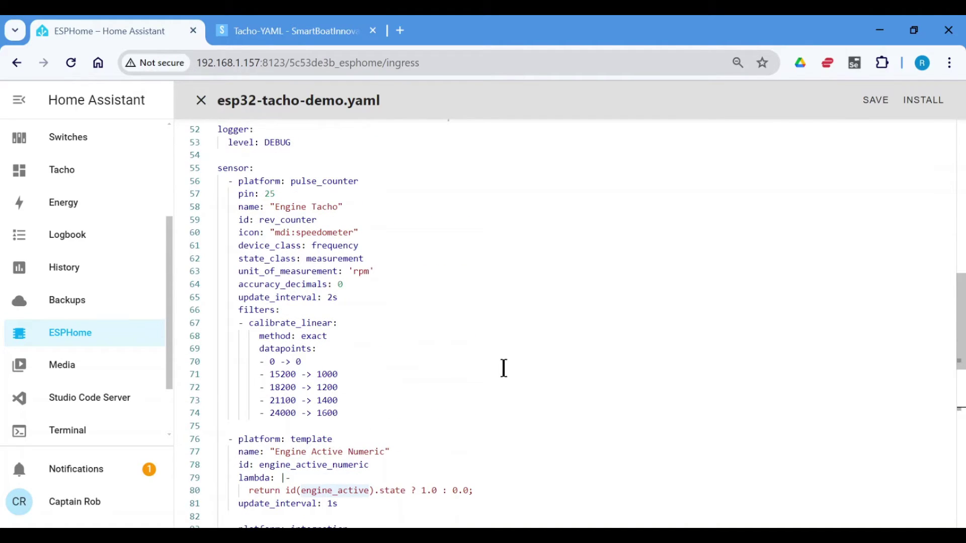
pyautogui.click(873, 98)
pyautogui.click(201, 101)
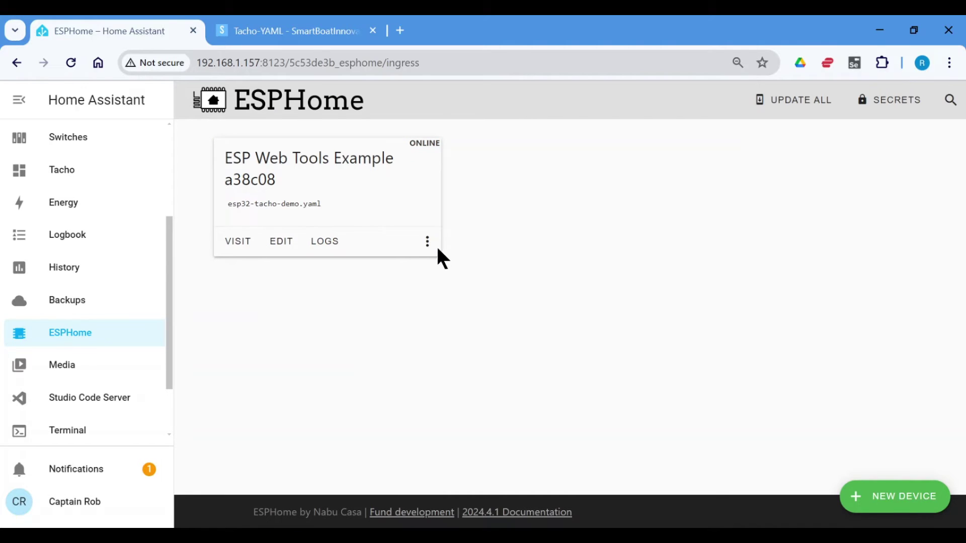
# - Validate esp32-tacho-demo.yaml and install the configuration on the ESP32 device
pyautogui.click(427, 241)
pyautogui.click(489, 273)
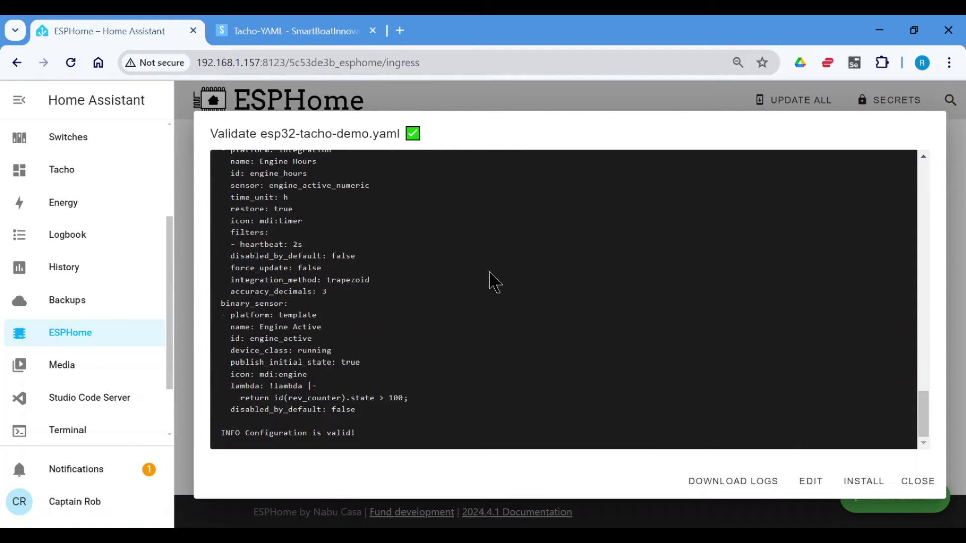
pyautogui.click(863, 482)
pyautogui.click(453, 235)
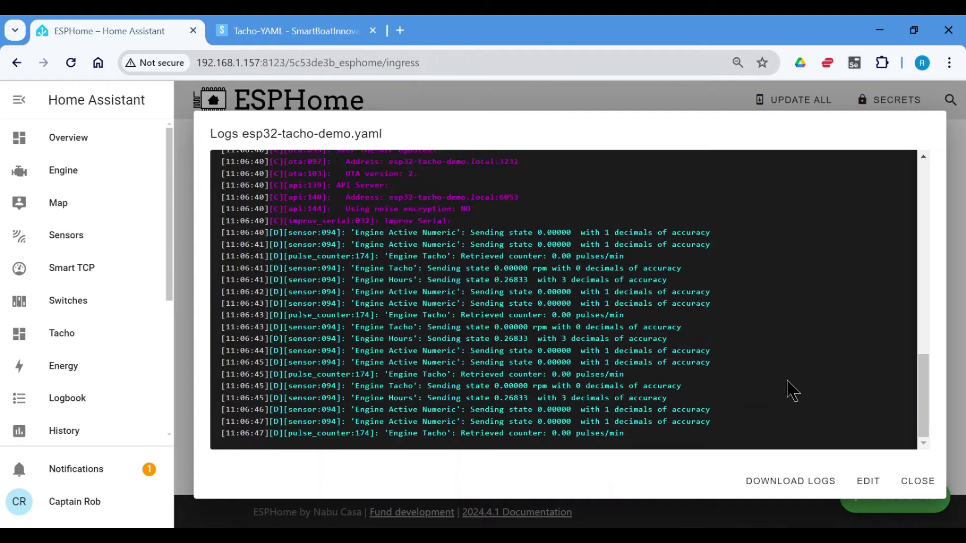
# - Examine the Engine Tacho pulses/min and rpm entries in the device logs, with the engine stopped and running
pyautogui.scroll(3, 793, 392)
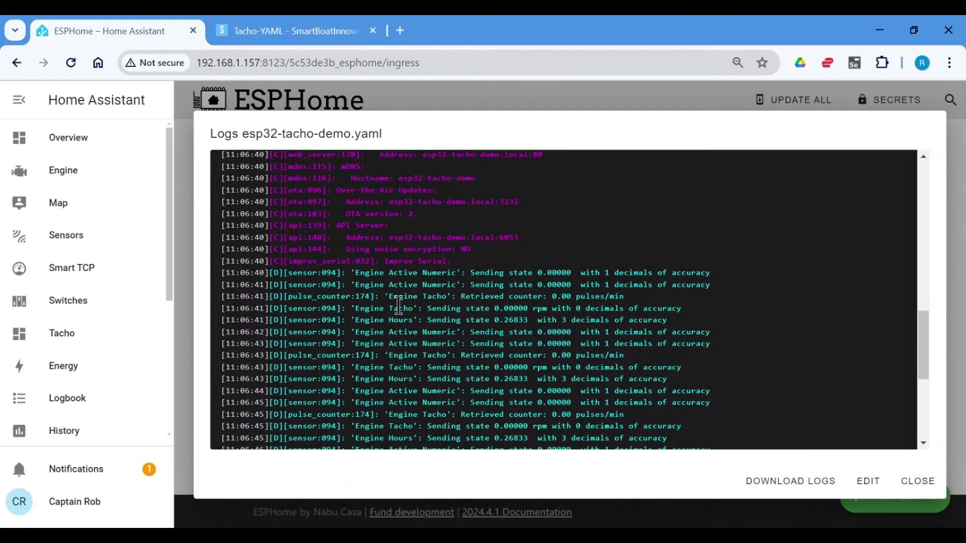
pyautogui.moveTo(460, 296); pyautogui.dragTo(623, 297)
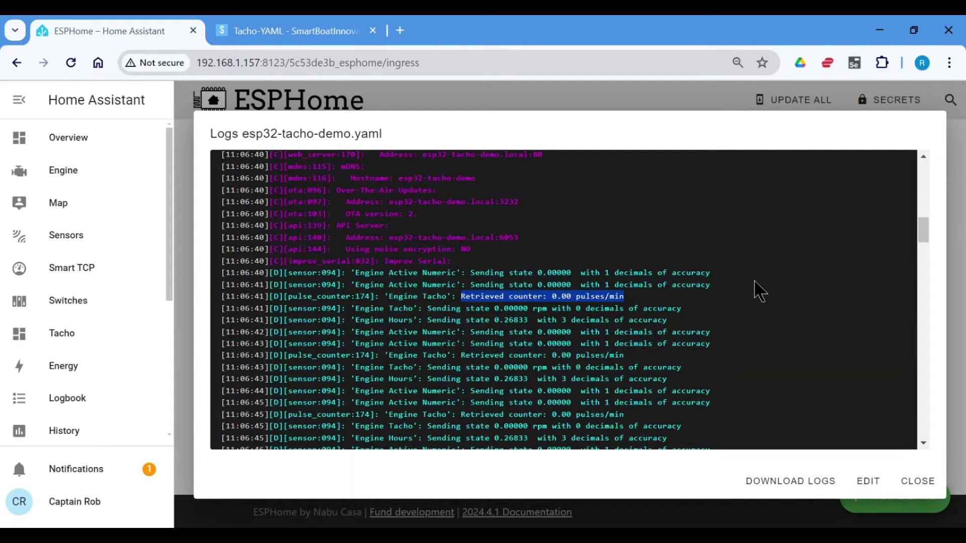
pyautogui.scroll(-20, 759, 292)
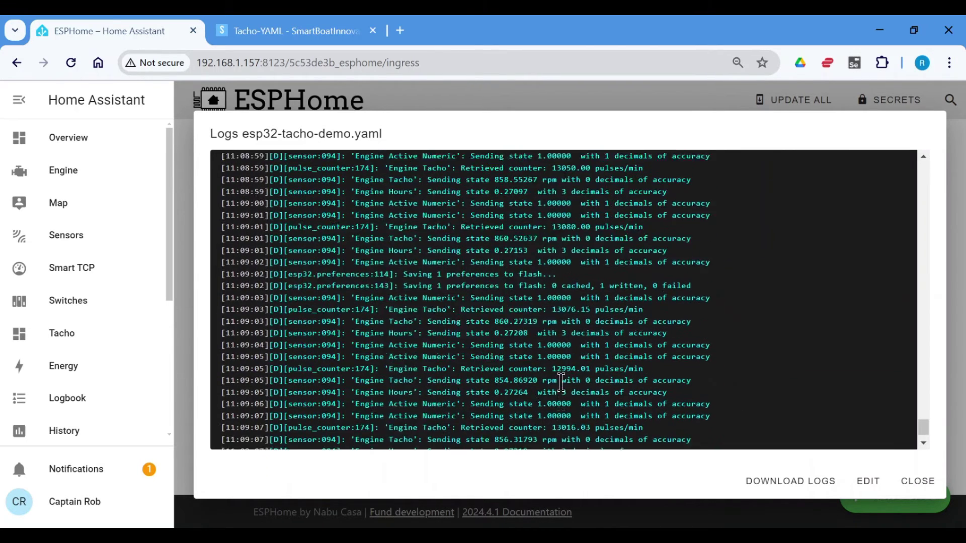
pyautogui.scroll(1, 561, 382)
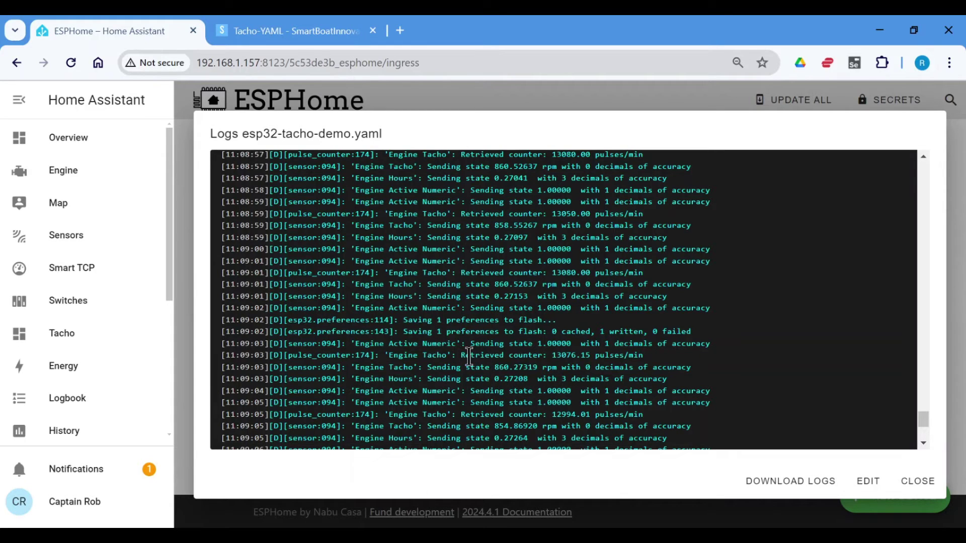
pyautogui.moveTo(461, 356); pyautogui.dragTo(645, 356)
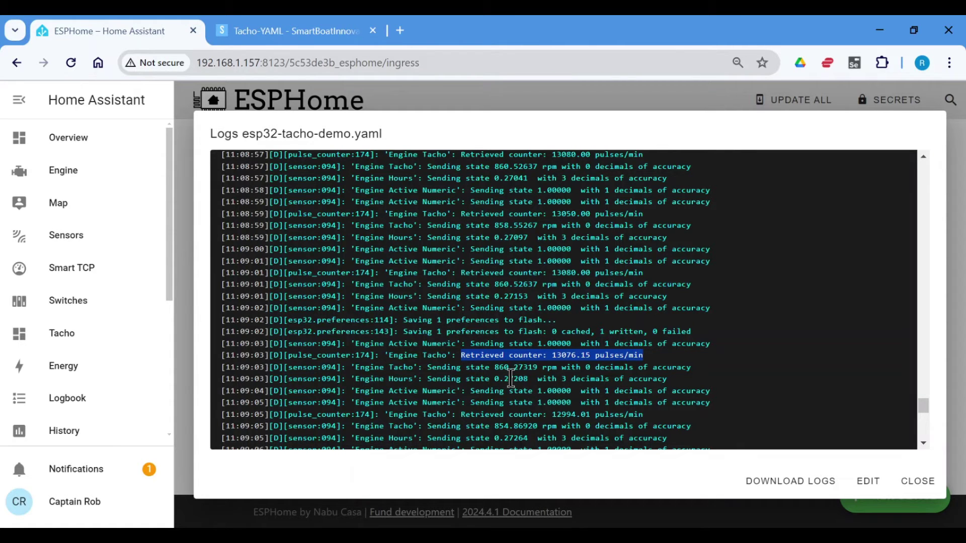
pyautogui.moveTo(494, 367); pyautogui.dragTo(592, 355)
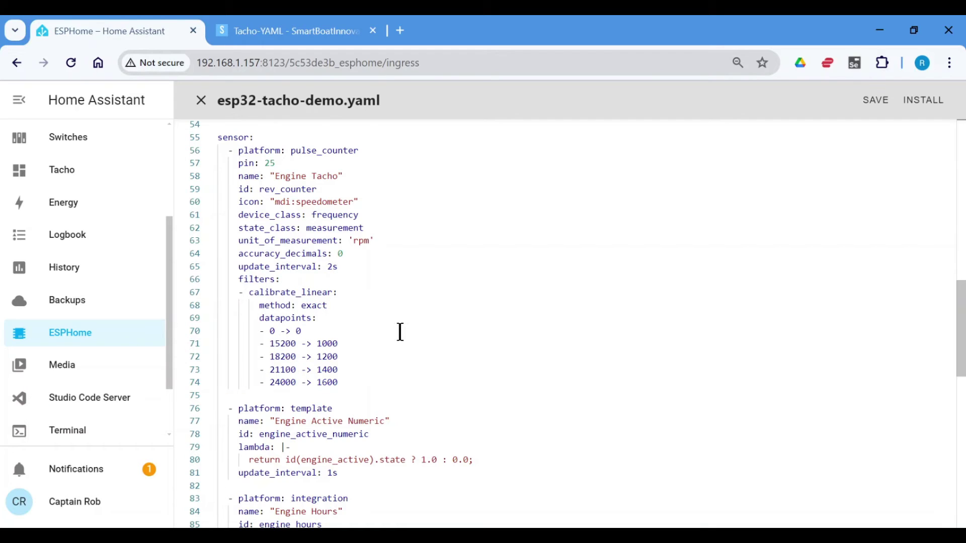
# - Check the calibrate_linear datapoints in esp32-tacho-demo.yaml and set the logger level to INFO
pyautogui.moveTo(367, 349)
pyautogui.scroll(-3, 473, 327)
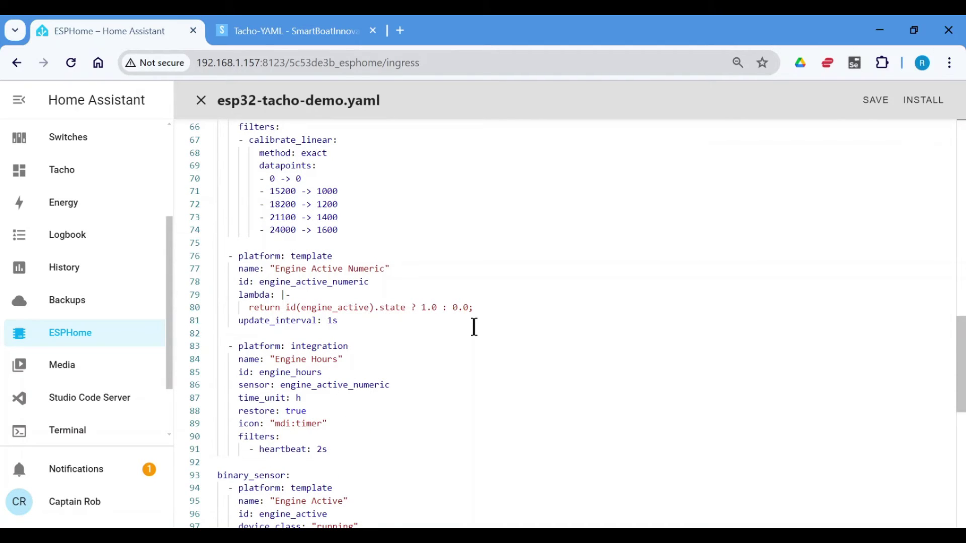
pyautogui.scroll(2, 499, 342)
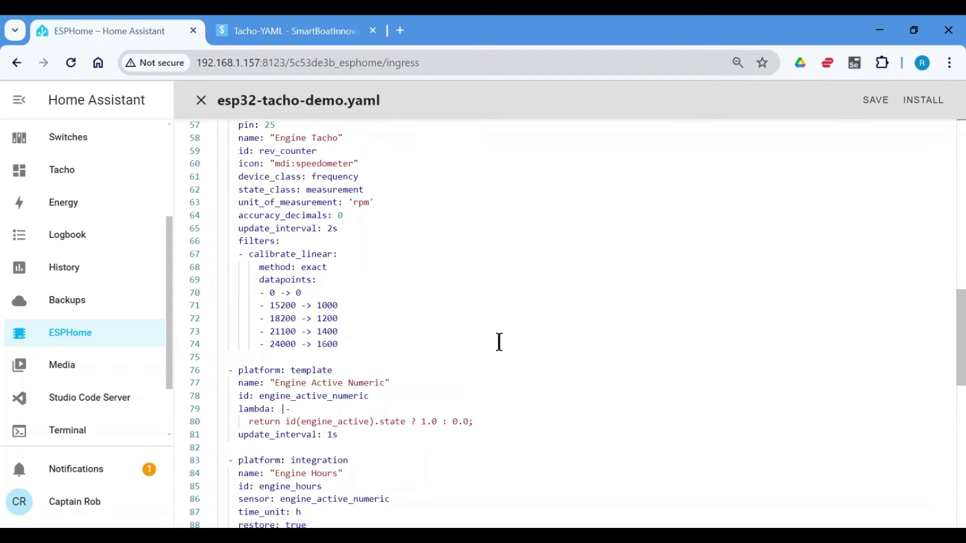
pyautogui.scroll(2, 499, 342)
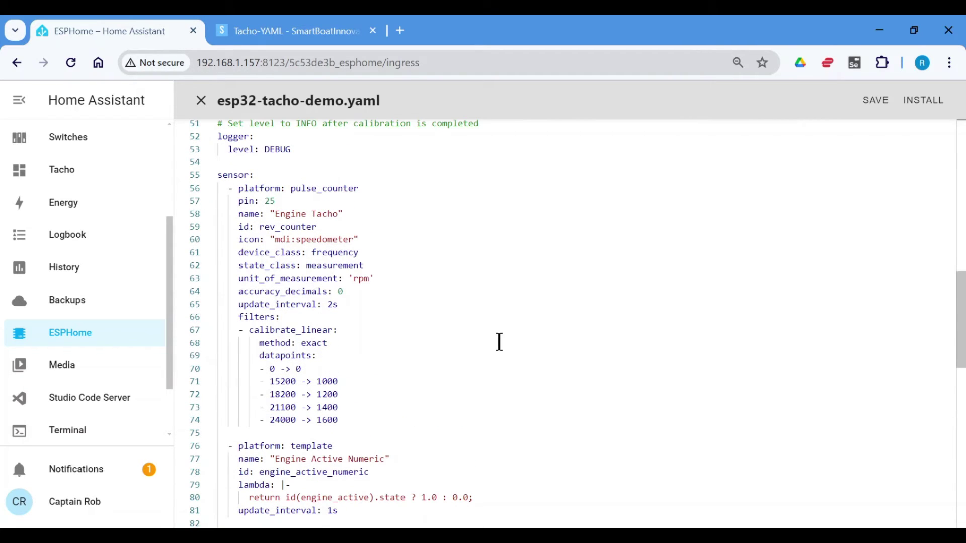
pyautogui.scroll(-1, 499, 342)
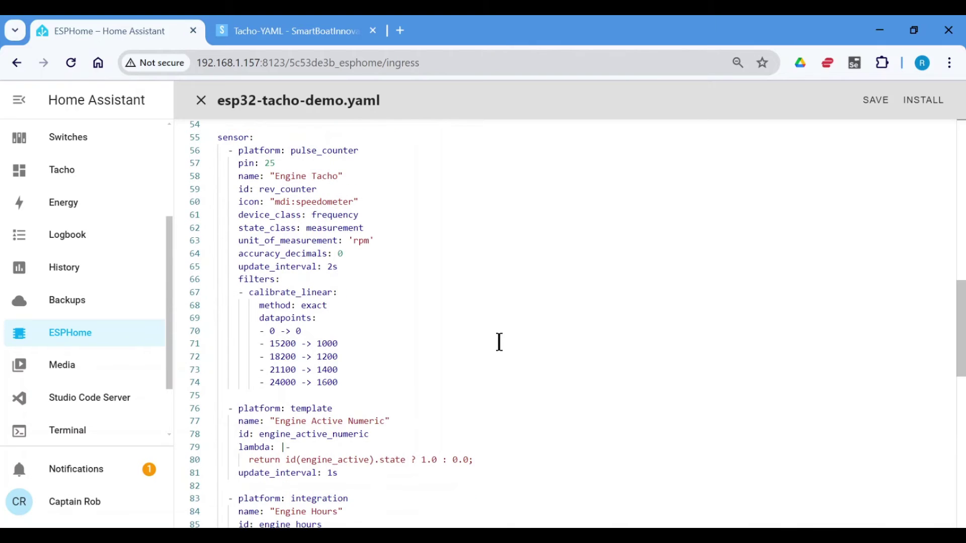
pyautogui.scroll(3, 499, 342)
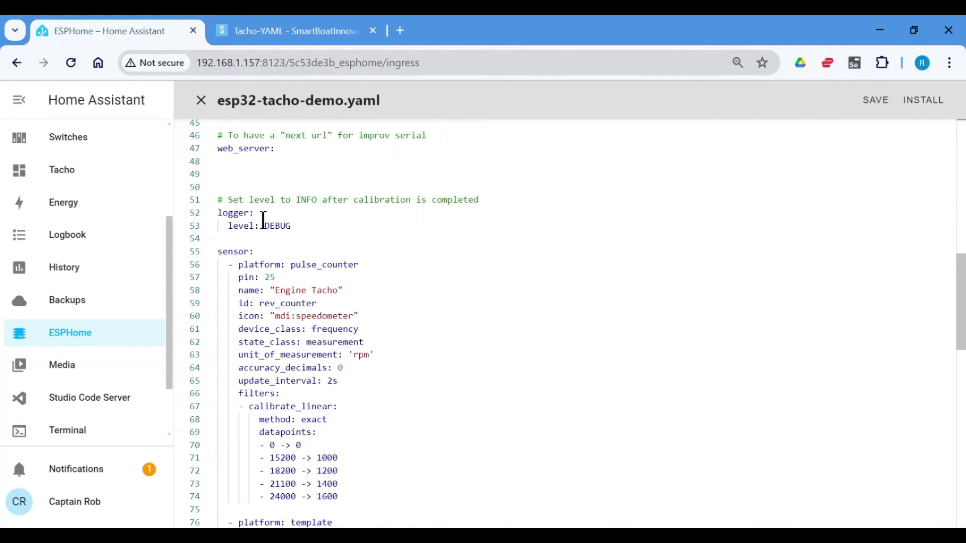
pyautogui.moveTo(277, 224)
pyautogui.doubleClick(273, 226)
pyautogui.write('INFO')
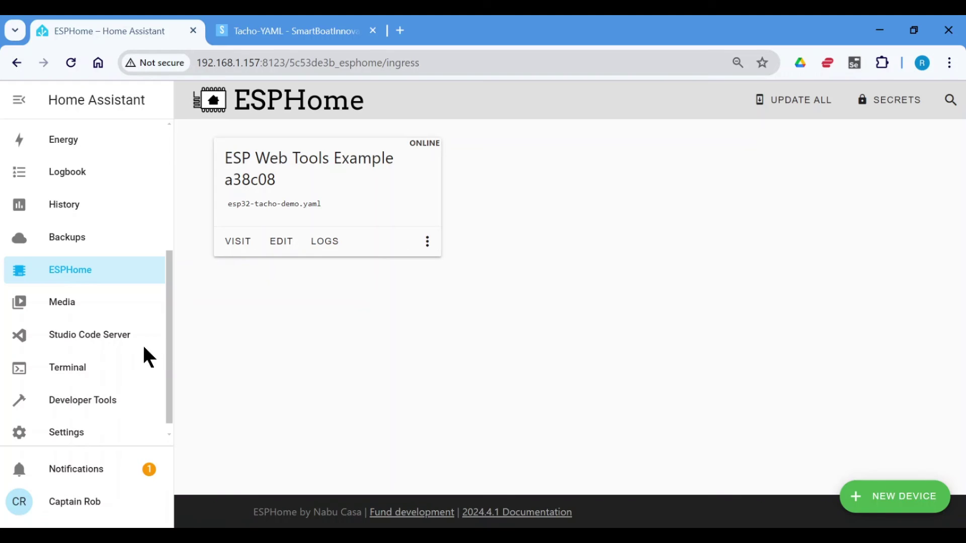
# - Open the ESPHome integration's device page from the Devices & Services settings
pyautogui.click(65, 431)
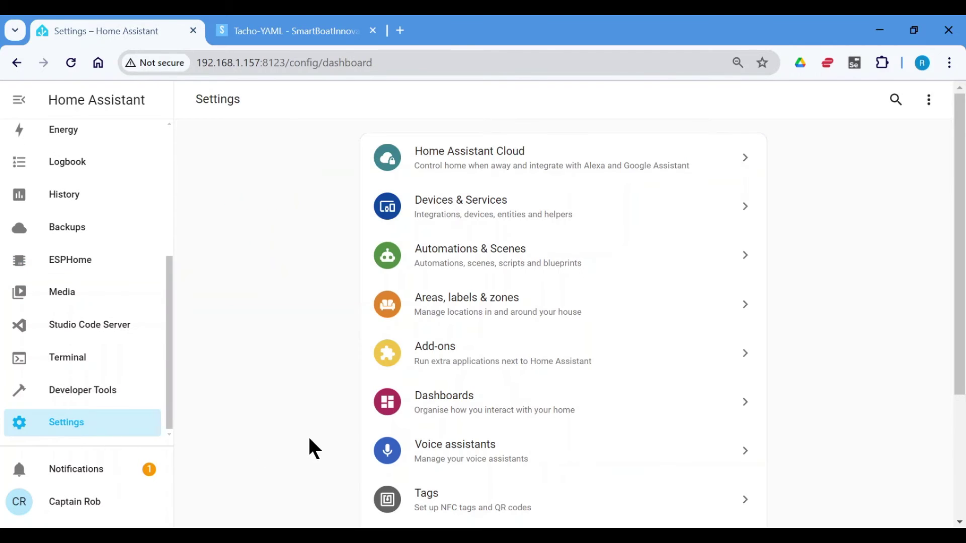
pyautogui.click(461, 203)
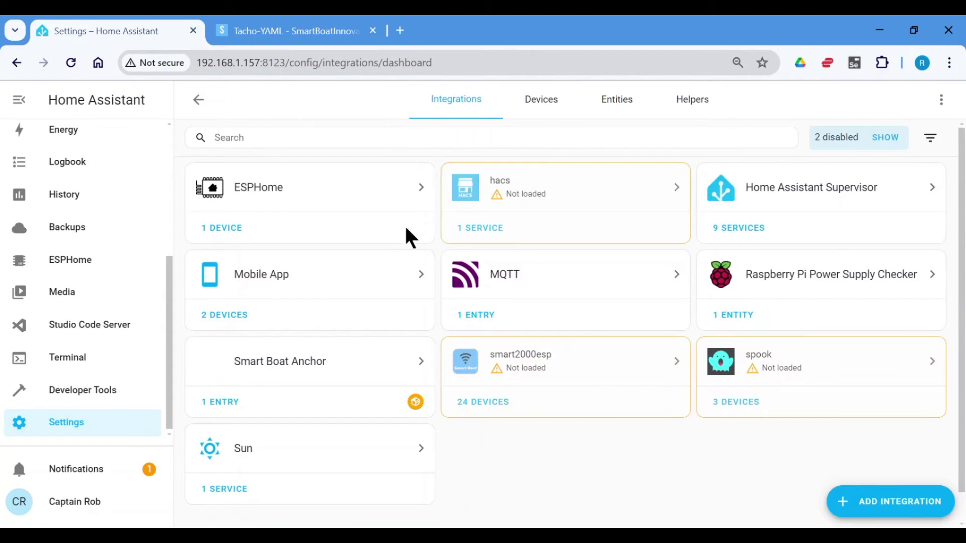
pyautogui.click(227, 228)
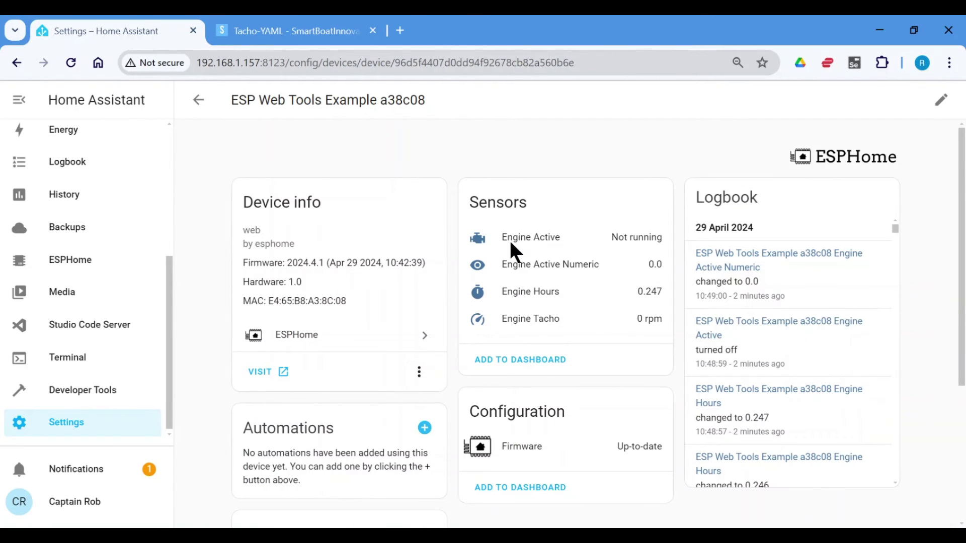
# - Add the device's suggested sensors card to the Tacho dashboard
pyautogui.click(521, 361)
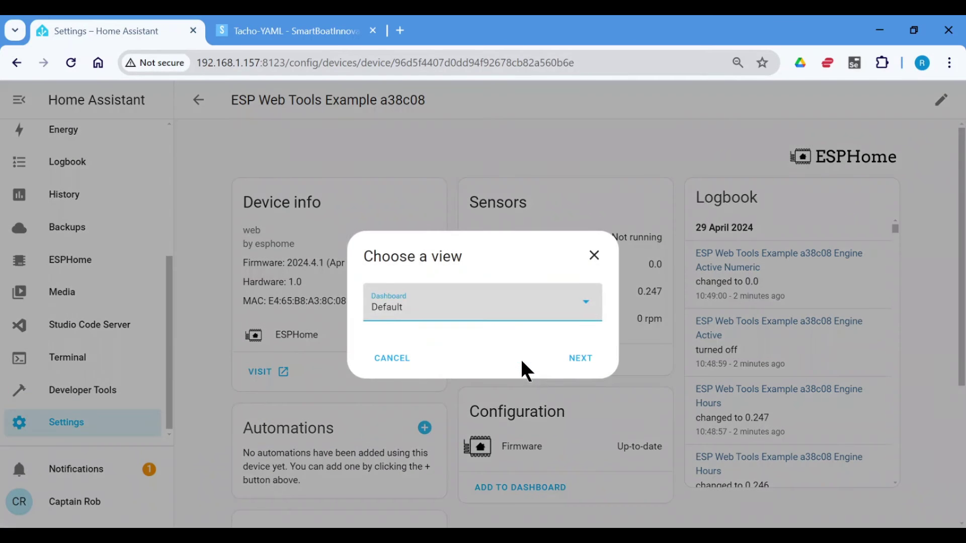
pyautogui.click(589, 308)
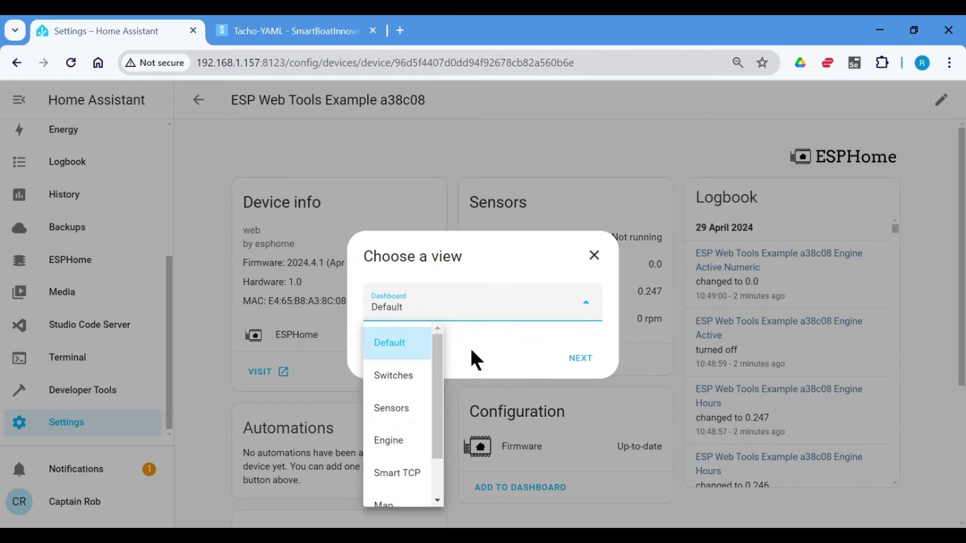
pyautogui.moveTo(438, 358); pyautogui.dragTo(436, 424)
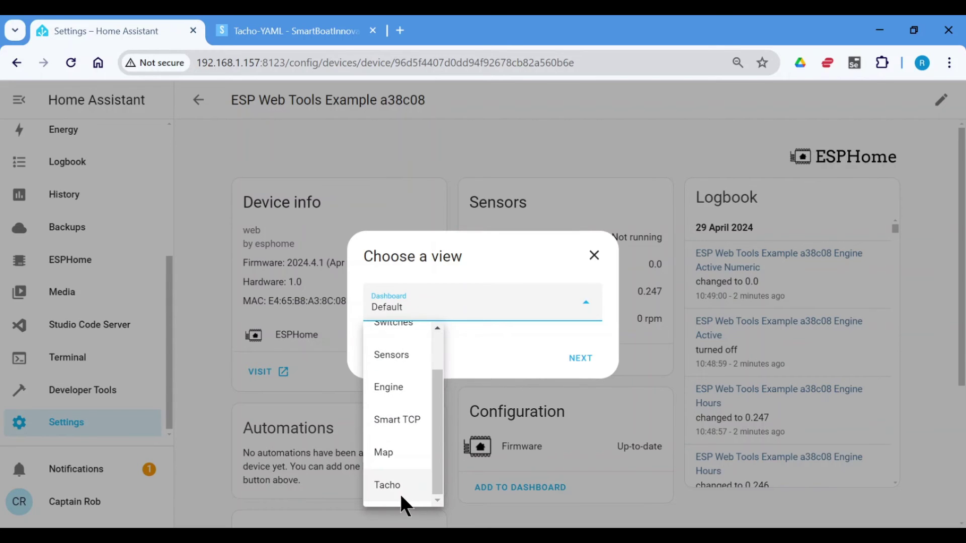
pyautogui.click(384, 488)
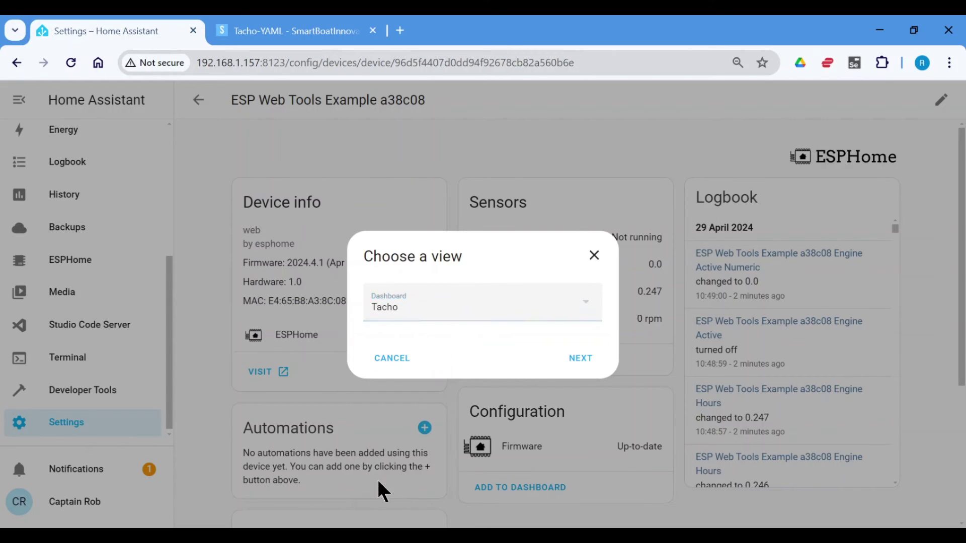
pyautogui.click(581, 357)
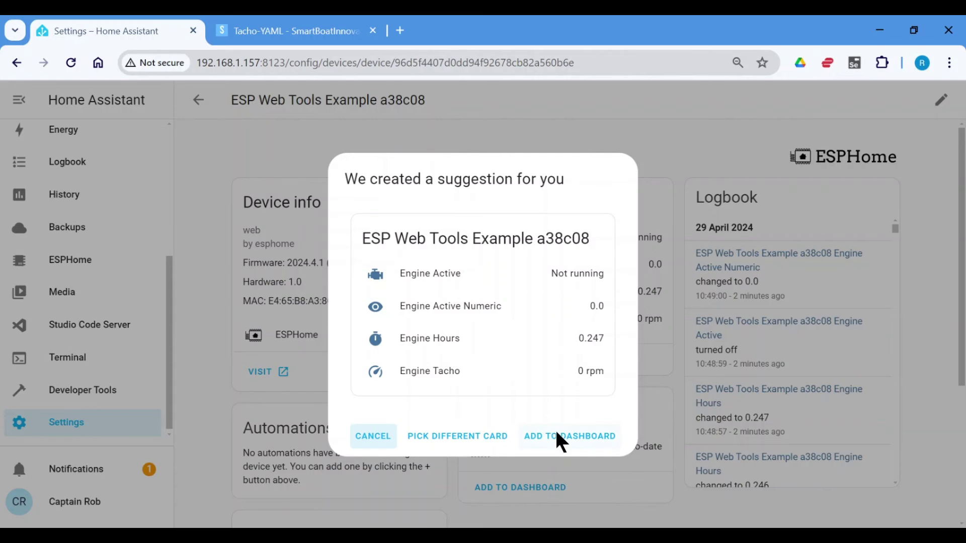
pyautogui.click(557, 433)
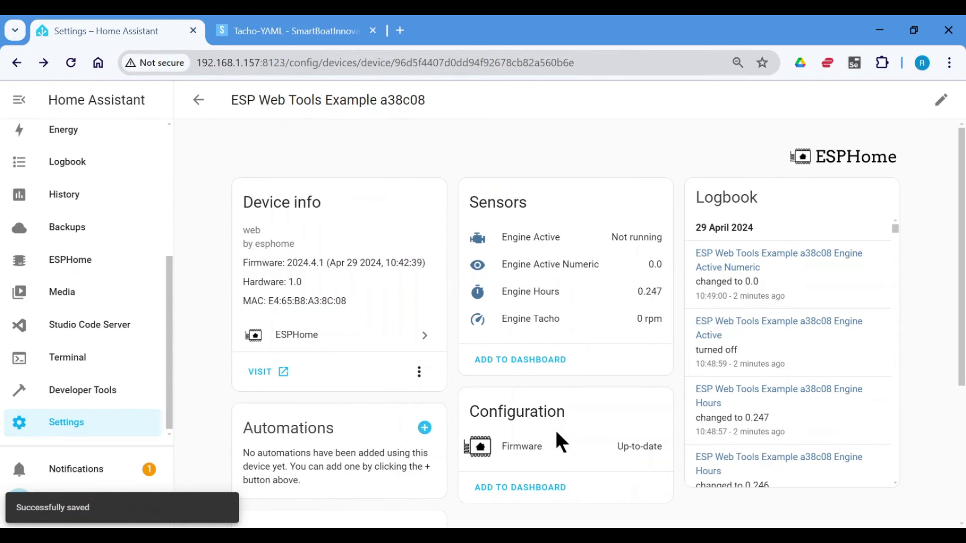
# - Open the Tacho dashboard for editing and start a new Gauge card on it
pyautogui.scroll(5, 47, 324)
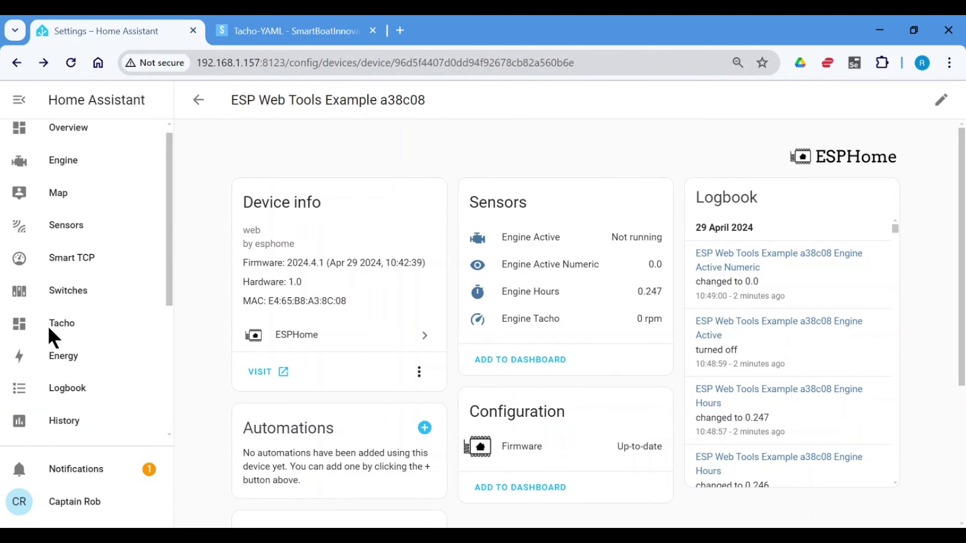
pyautogui.click(52, 327)
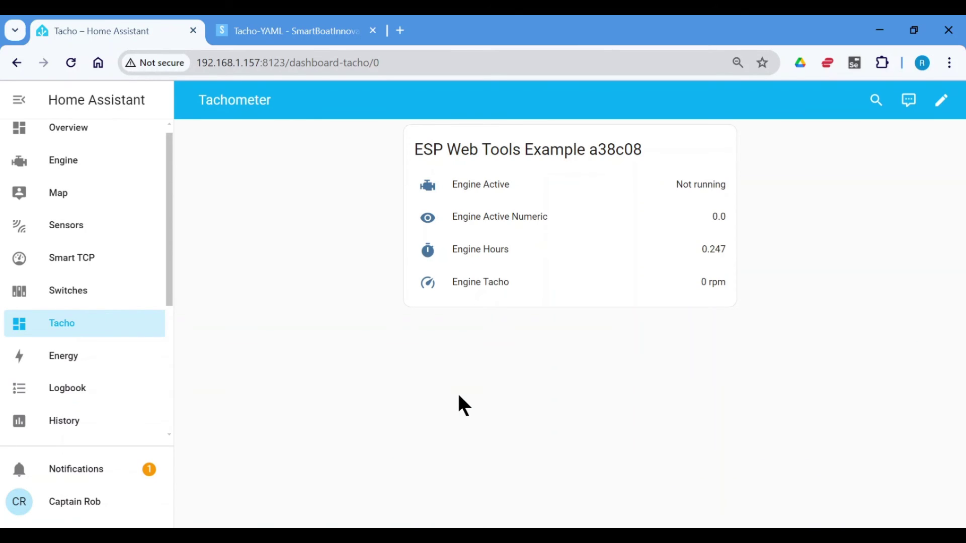
pyautogui.click(941, 100)
pyautogui.click(915, 498)
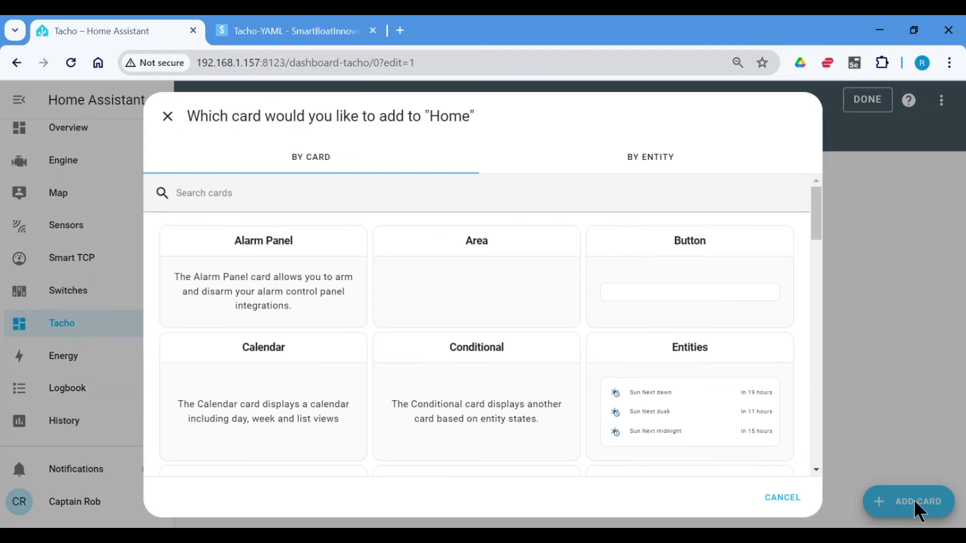
pyautogui.scroll(-5, 748, 383)
pyautogui.click(699, 358)
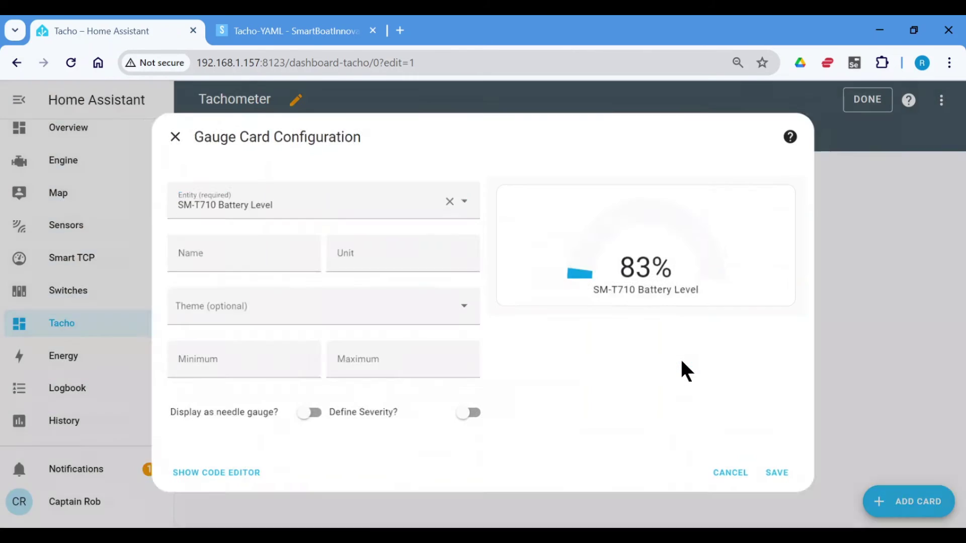
# - Assign the Engine Tacho entity to the gauge, with the name Tachometer and the unit RPM
pyautogui.click(301, 201)
pyautogui.write('tach')
pyautogui.click(256, 340)
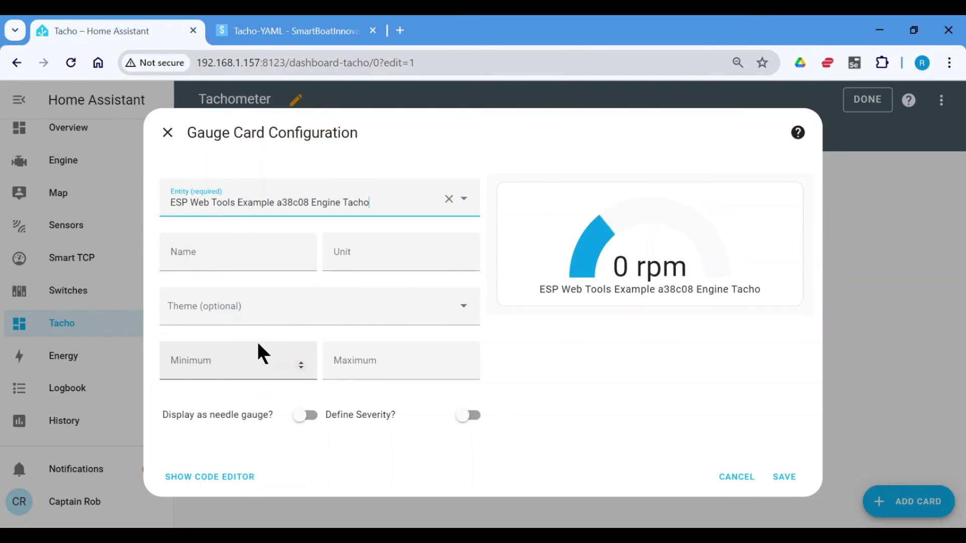
pyautogui.click(225, 248)
pyautogui.write('Tachometer')
pyautogui.press('Tab')
pyautogui.write('RPM')
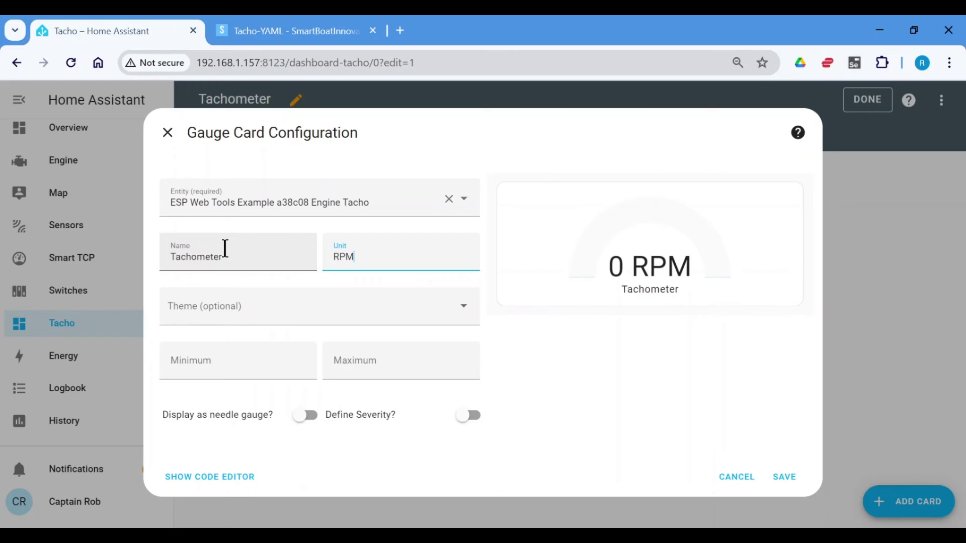
# - Set the gauge range from 0 to 2400 and enable the needle display and severity definition
pyautogui.click(210, 366)
pyautogui.write('0')
pyautogui.press('Tab')
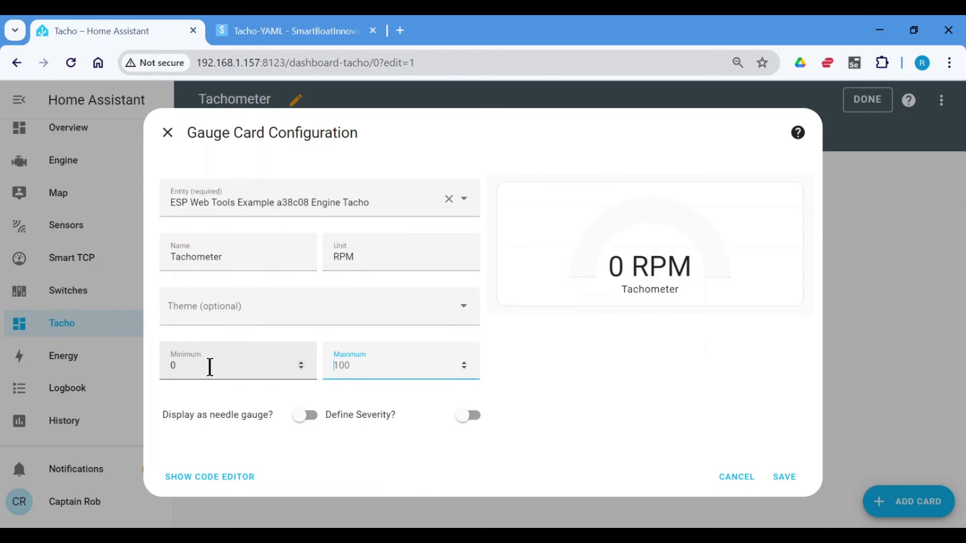
pyautogui.write('2400')
pyautogui.click(304, 415)
pyautogui.click(473, 414)
pyautogui.scroll(-2, 544, 390)
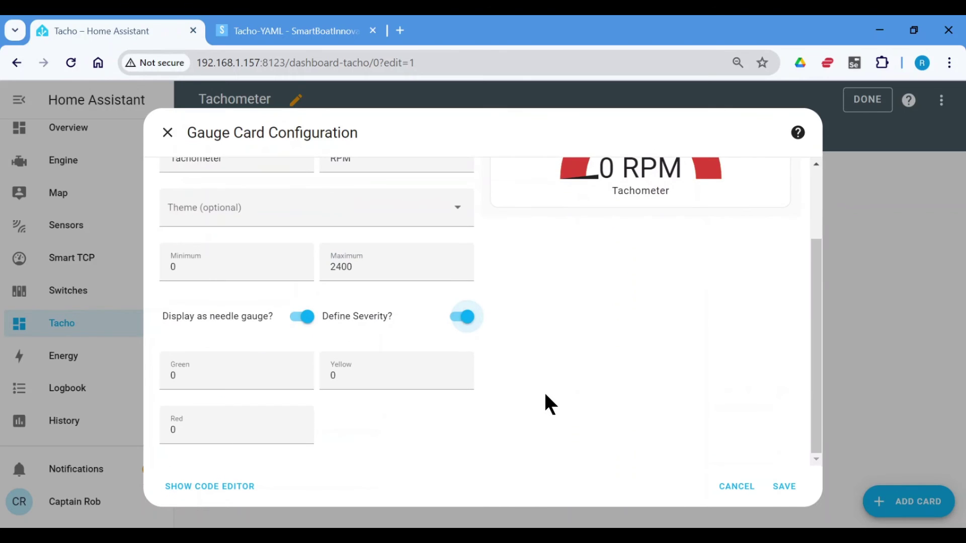
# - Set the gauge severity to green 800, yellow 2000 and red 2200, then save the card and finish editing the dashboard
pyautogui.click(186, 376)
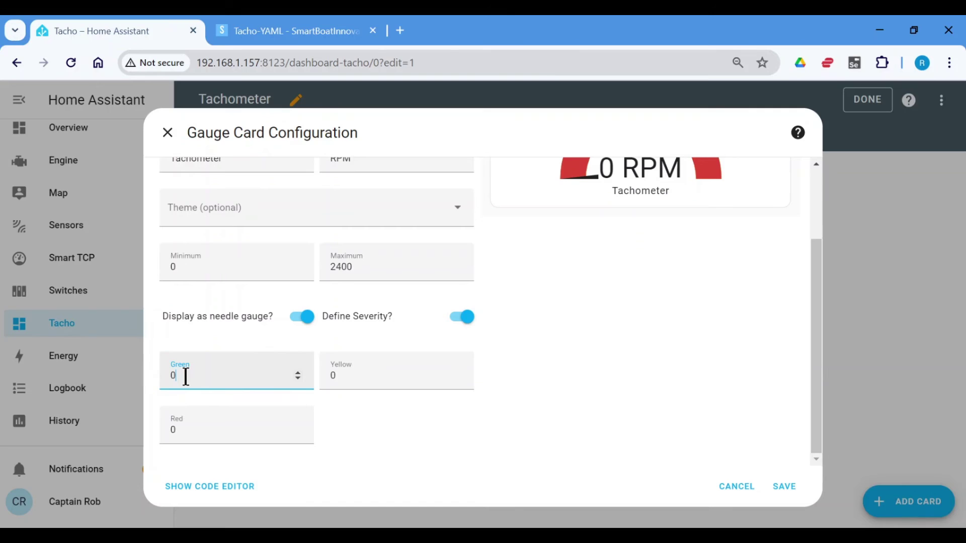
pyautogui.write('800')
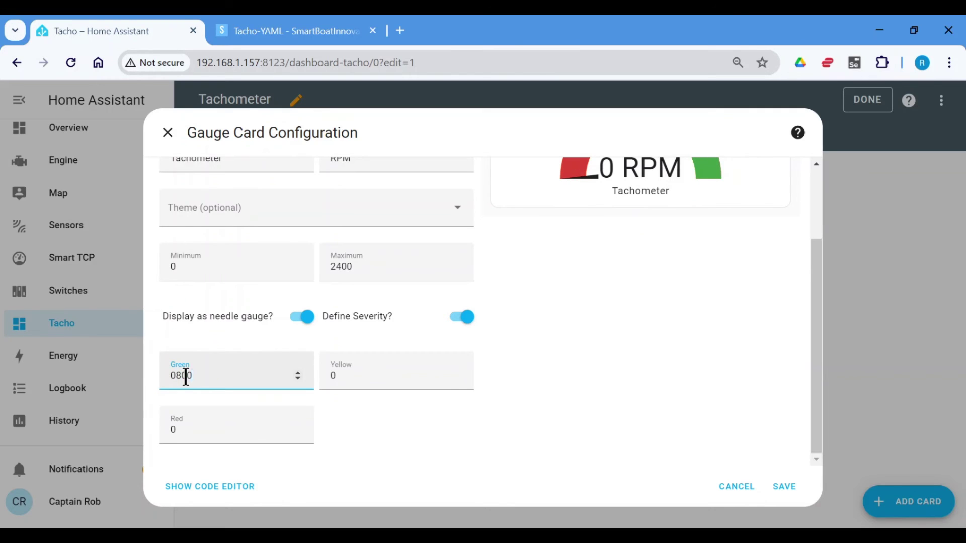
pyautogui.press('Tab')
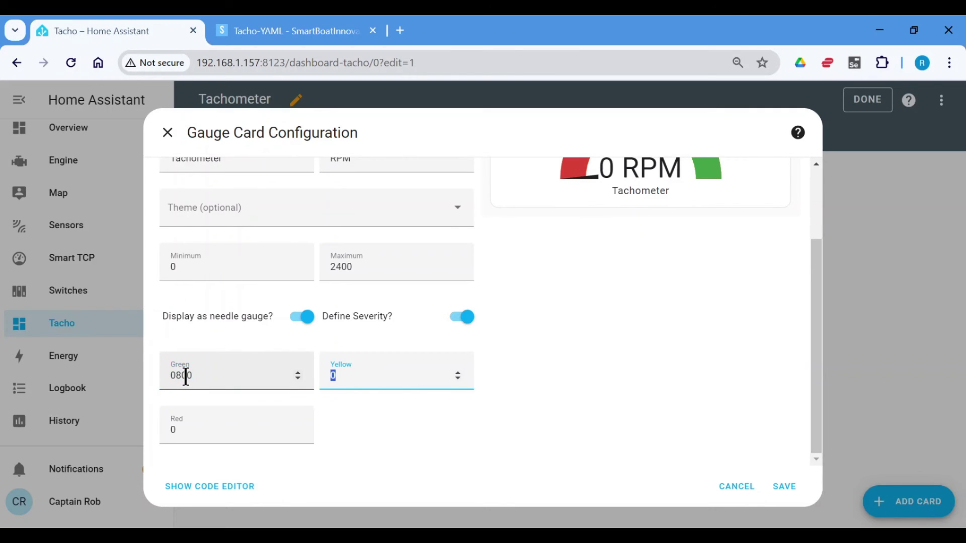
pyautogui.write('2000')
pyautogui.press('Tab')
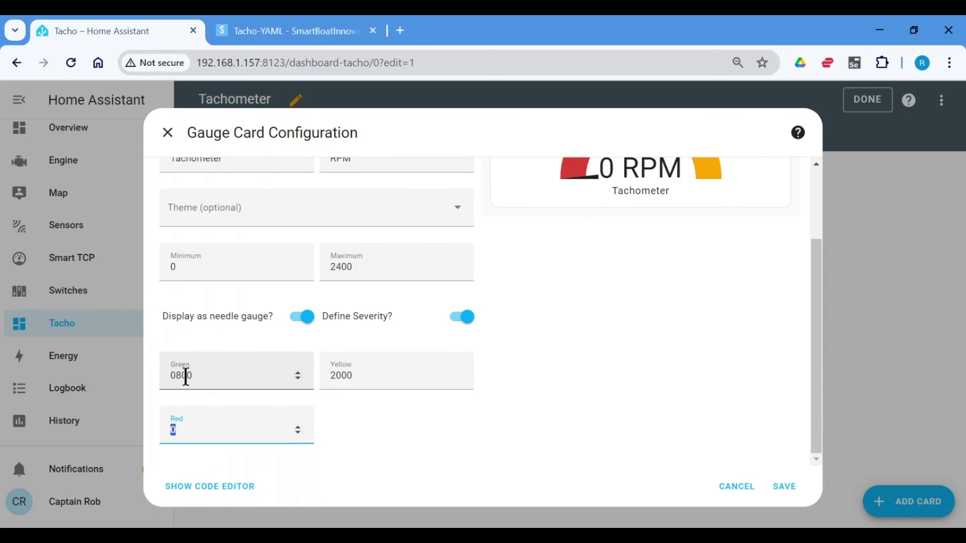
pyautogui.write('2200')
pyautogui.click(784, 486)
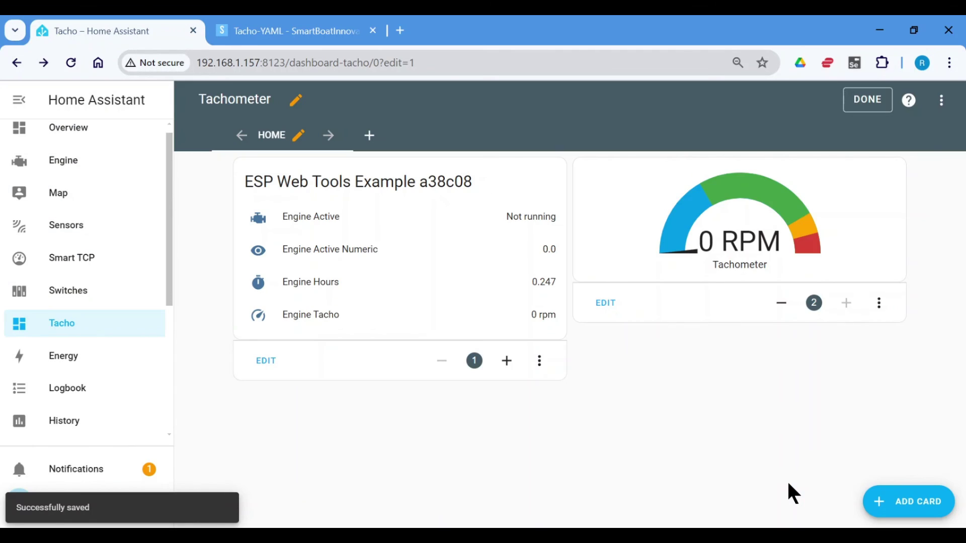
pyautogui.click(867, 99)
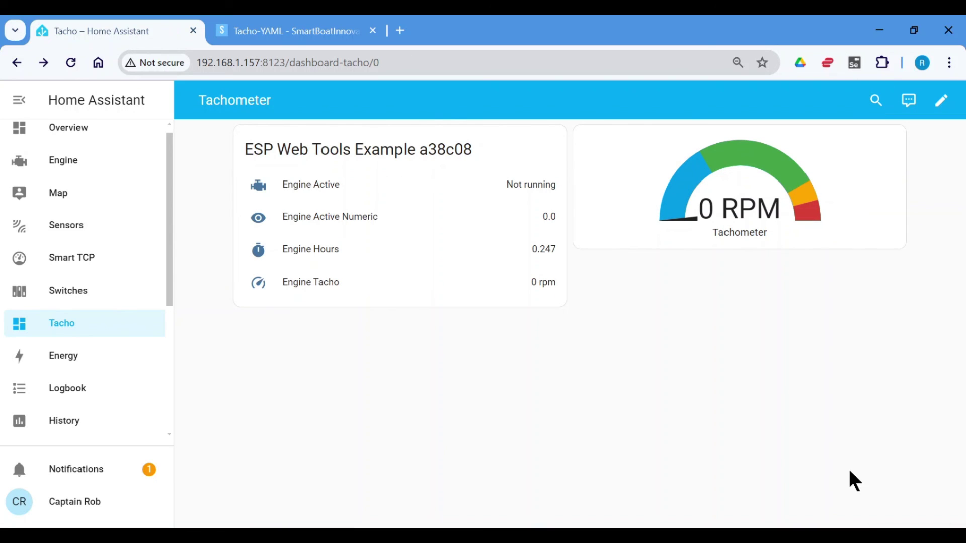